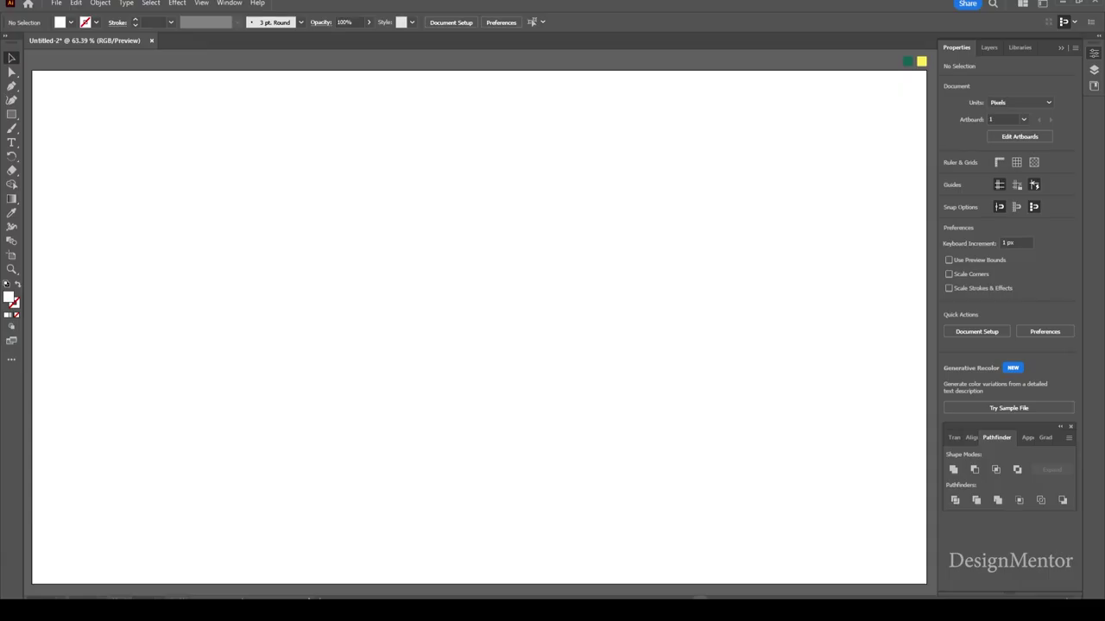
- Draw a 1920×1080 px rectangle in the sampled green swatch, centred on the artboard
key(i)
click(907, 61)
key(m)
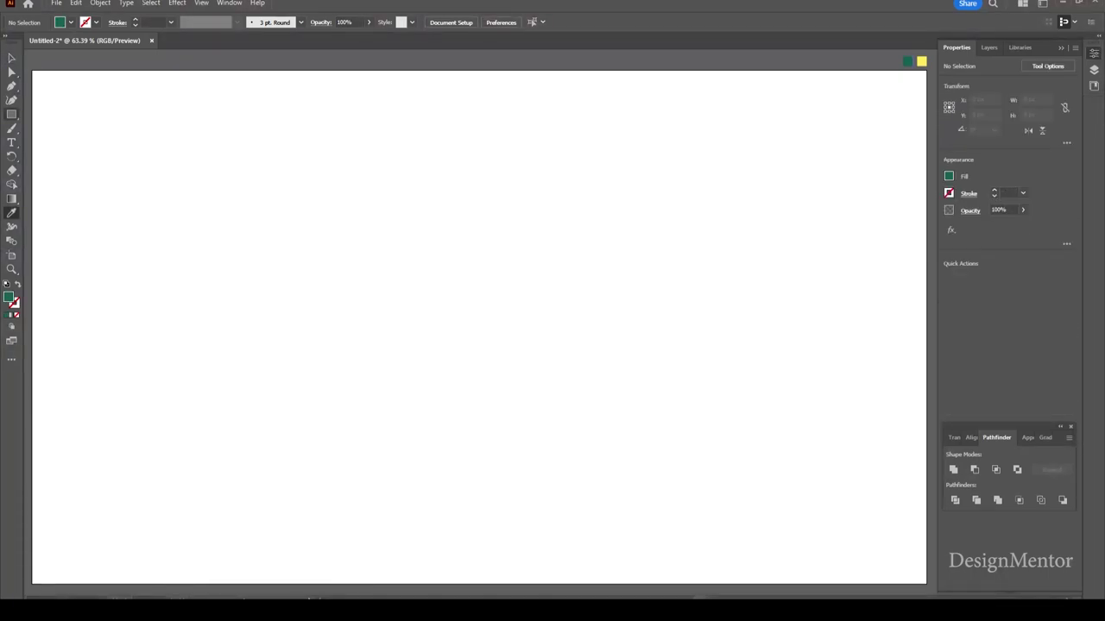
click(589, 170)
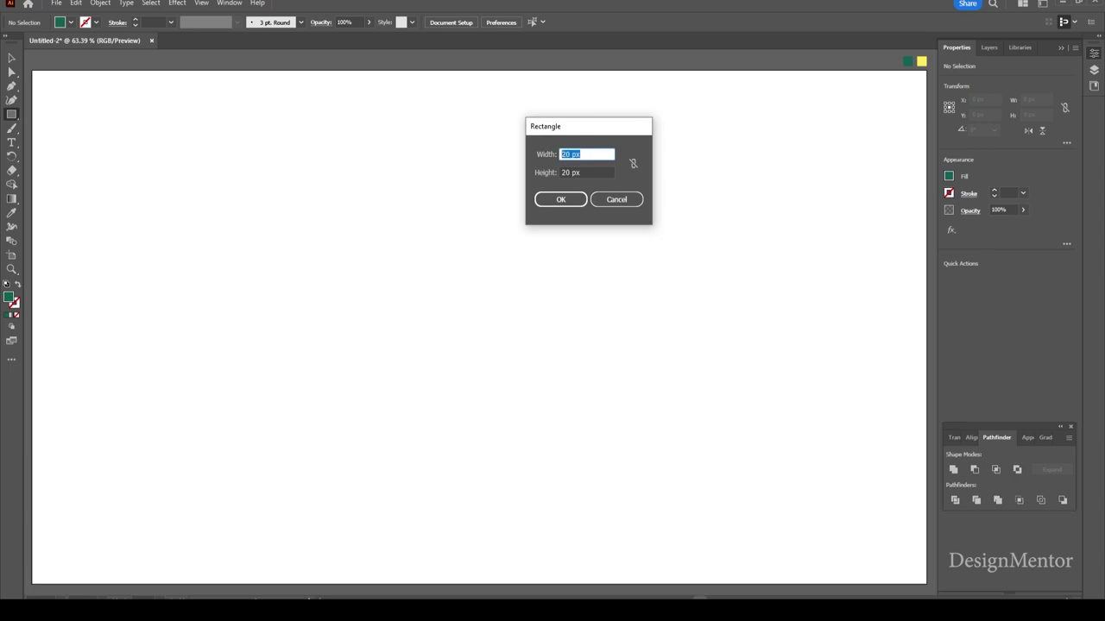
text(1920)
key(Tab)
text(10)
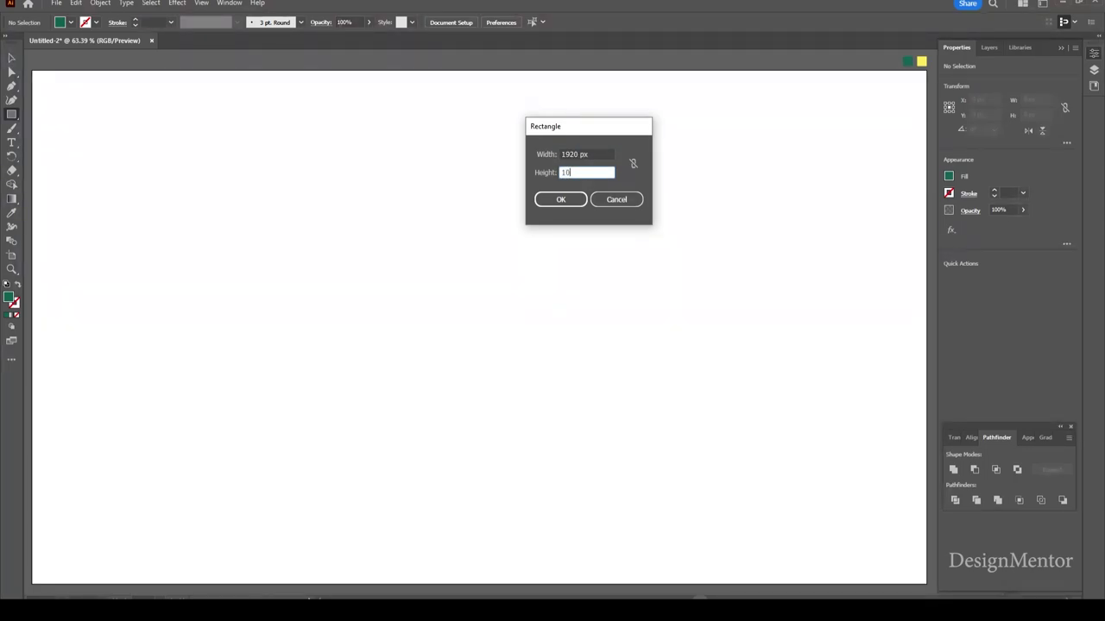
key(Return)
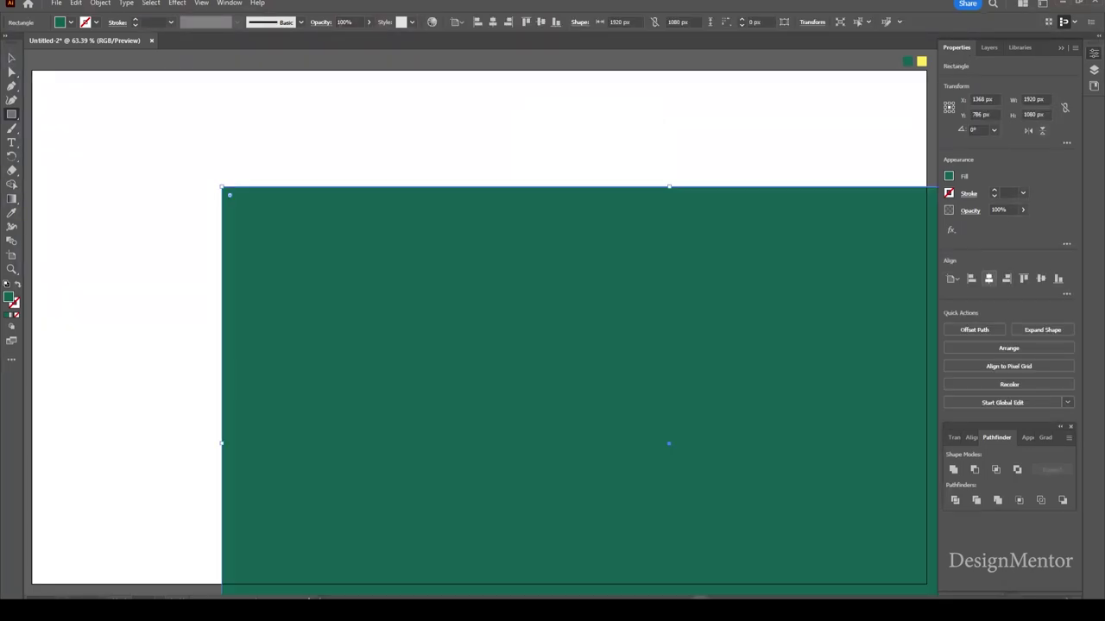
click(988, 279)
click(1041, 279)
- Darken the rectangle's fill to a deeper green in the Color Picker
key(v)
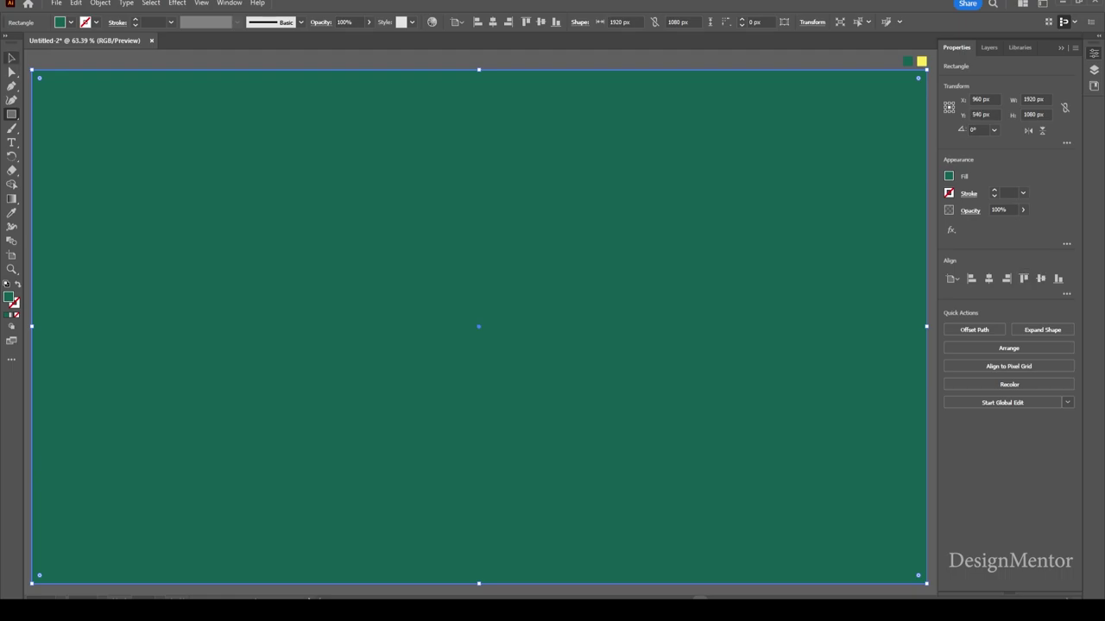
key(ctrl+shift+a)
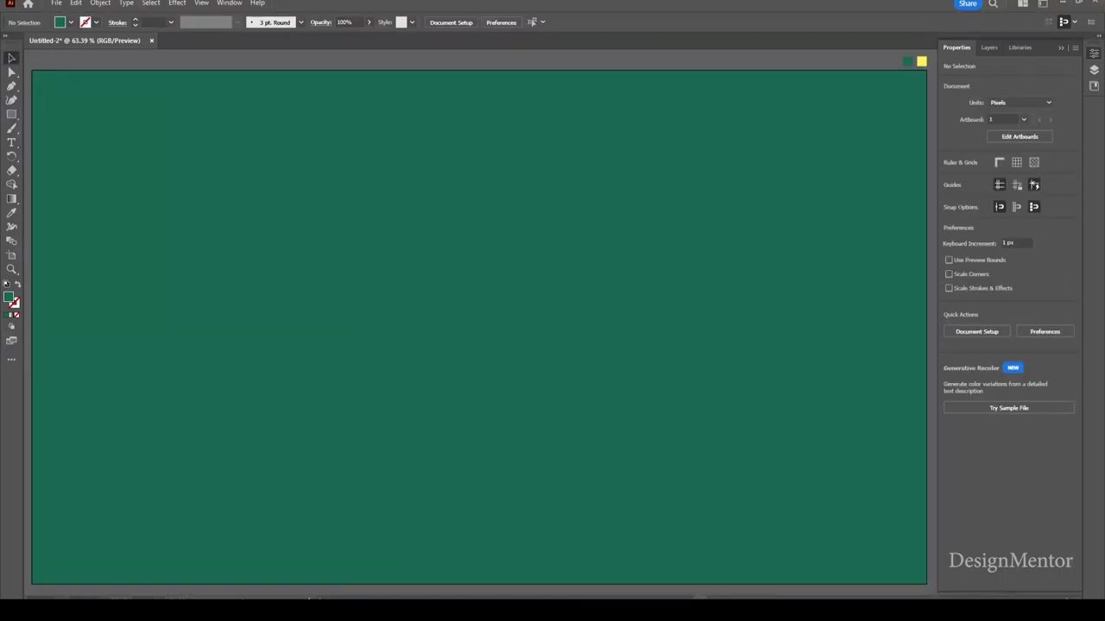
key(ctrl+a)
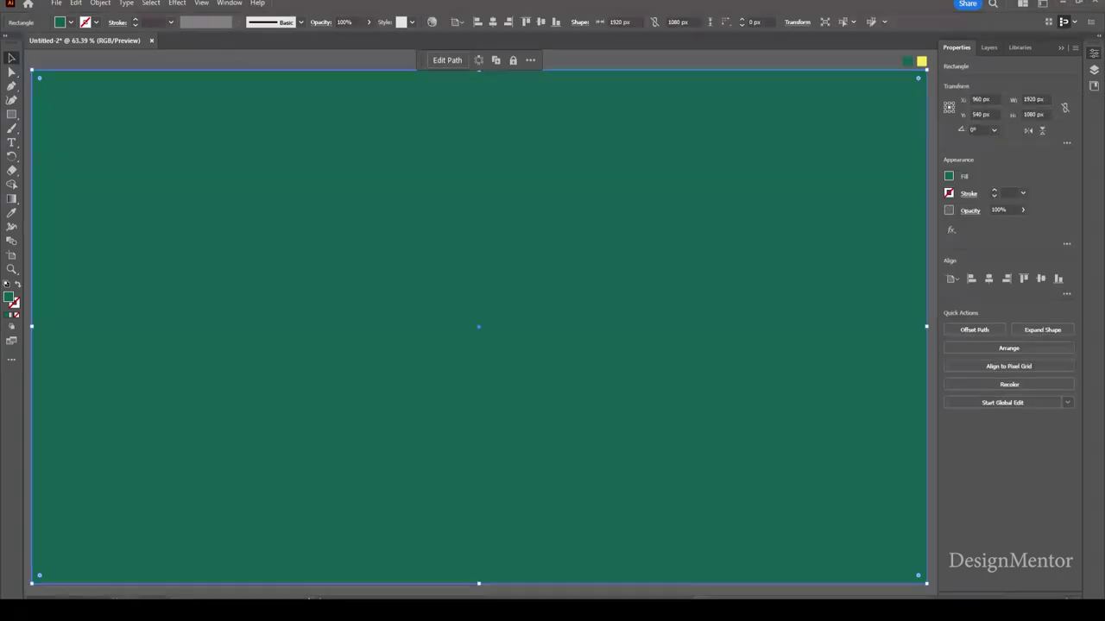
double_click(9, 298)
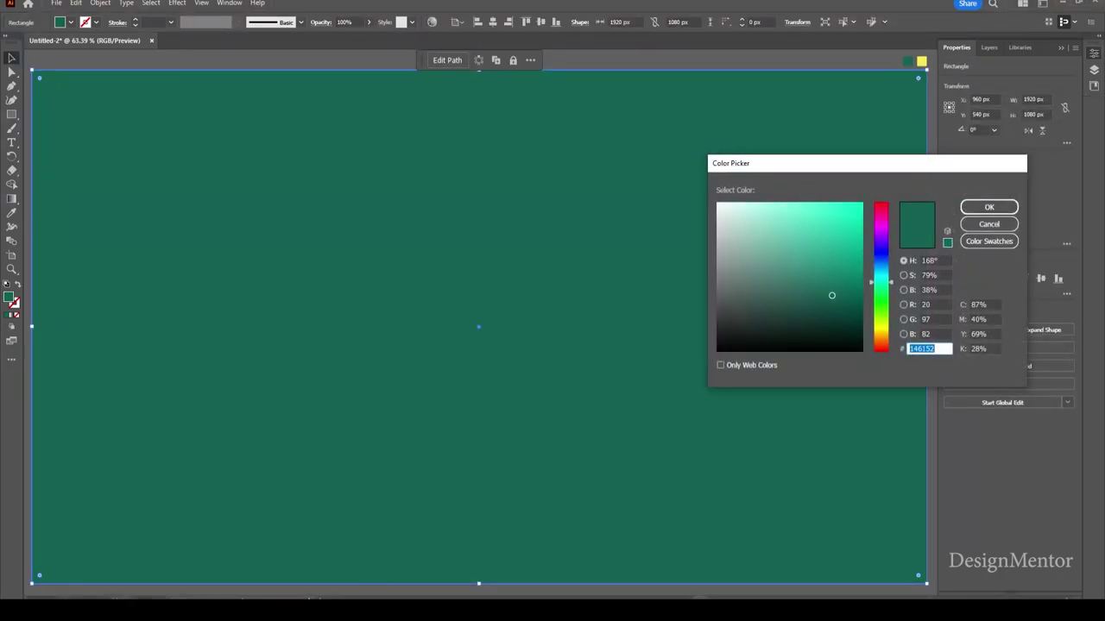
text(0d493d)
key(Return)
- Lock the green background rectangle in place with Object > Lock > Selection
key(ctrl+h)
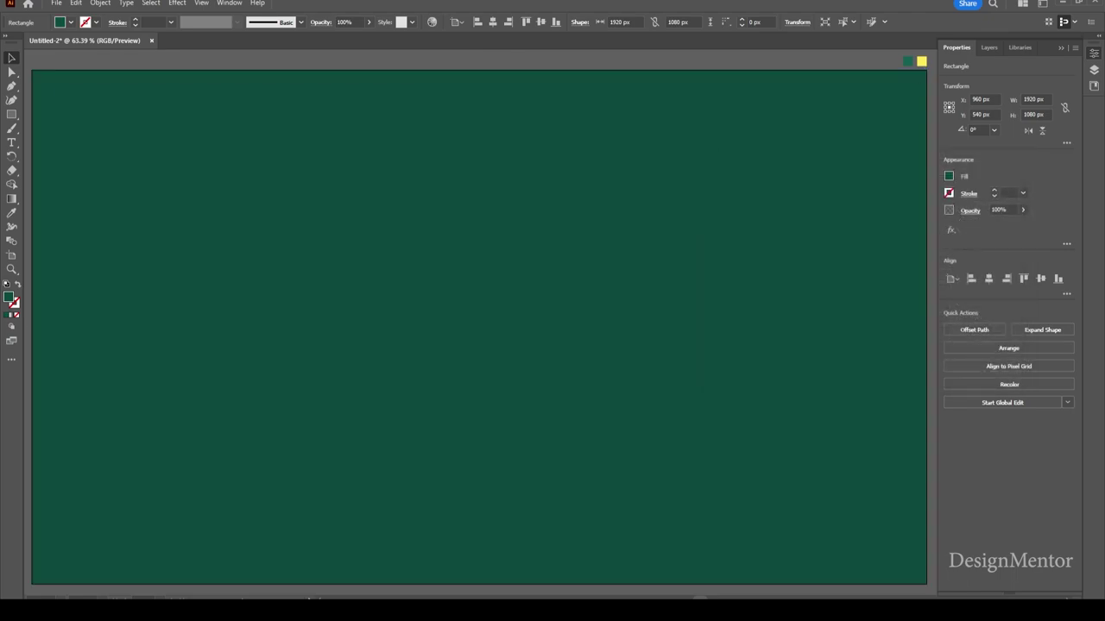
key(ctrl+shift+a)
key(ctrl+a)
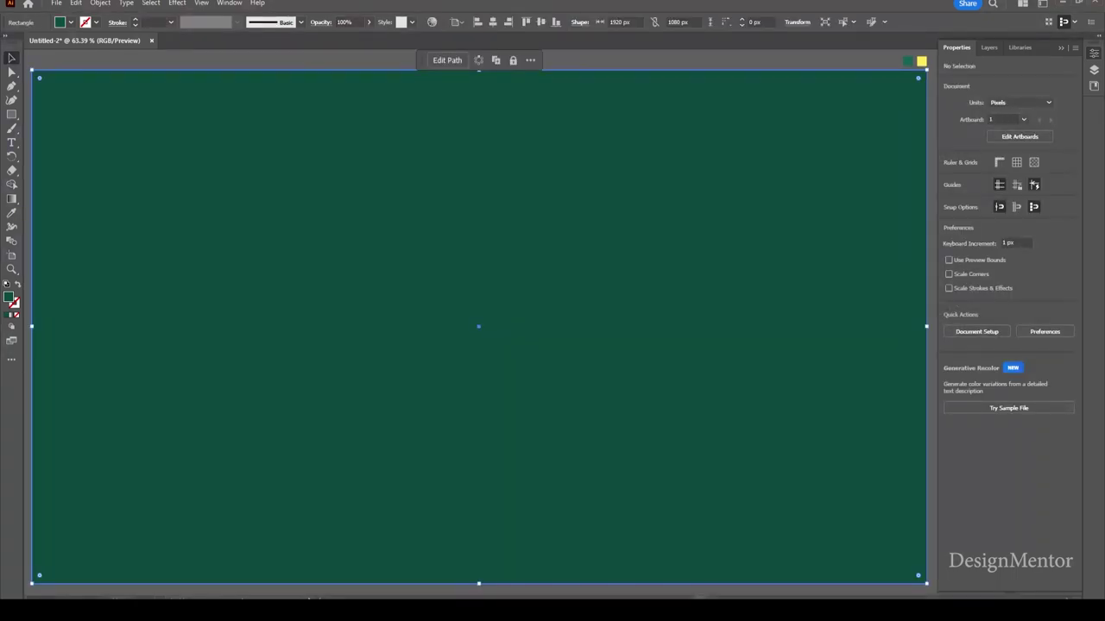
key(alt+o)
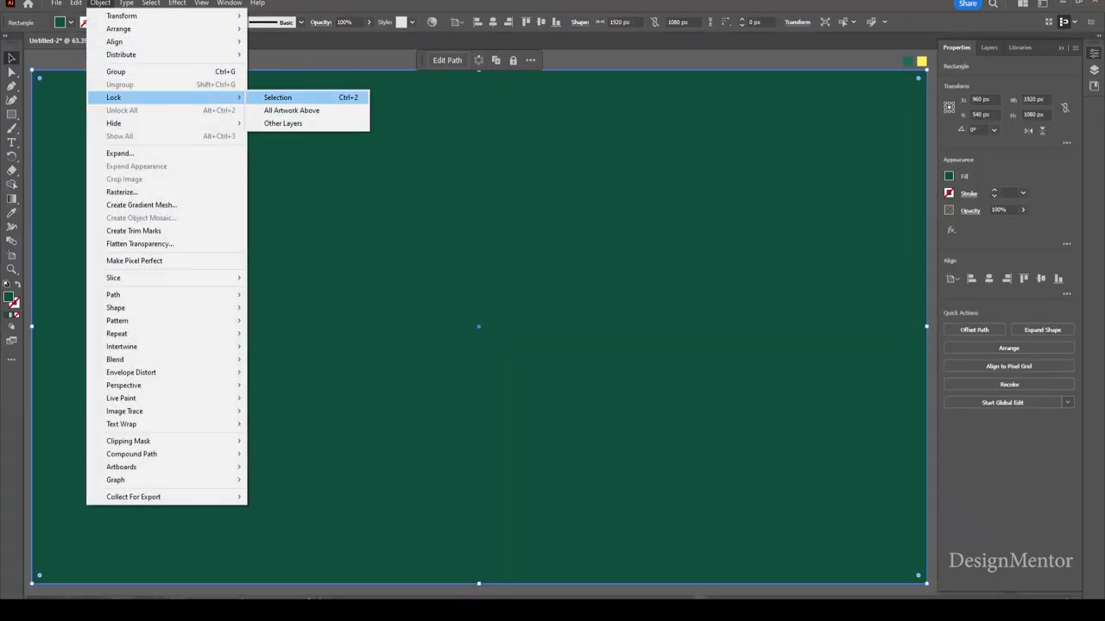
key(Return)
key(t)
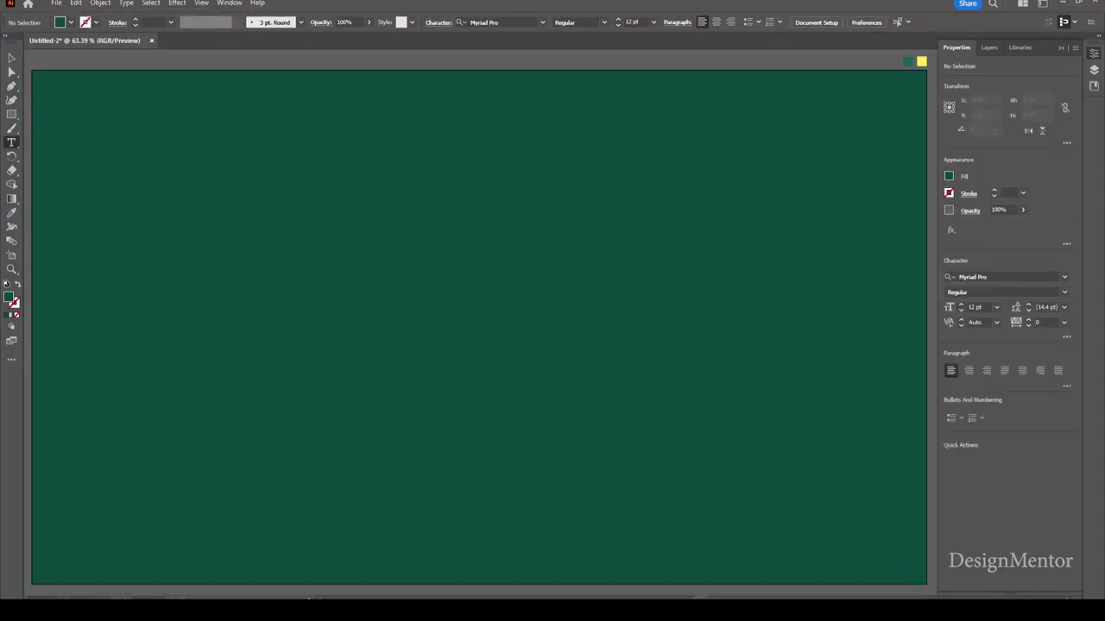
- Set the type font to Bebas Neue at 600 pt
click(497, 22)
text(beb)
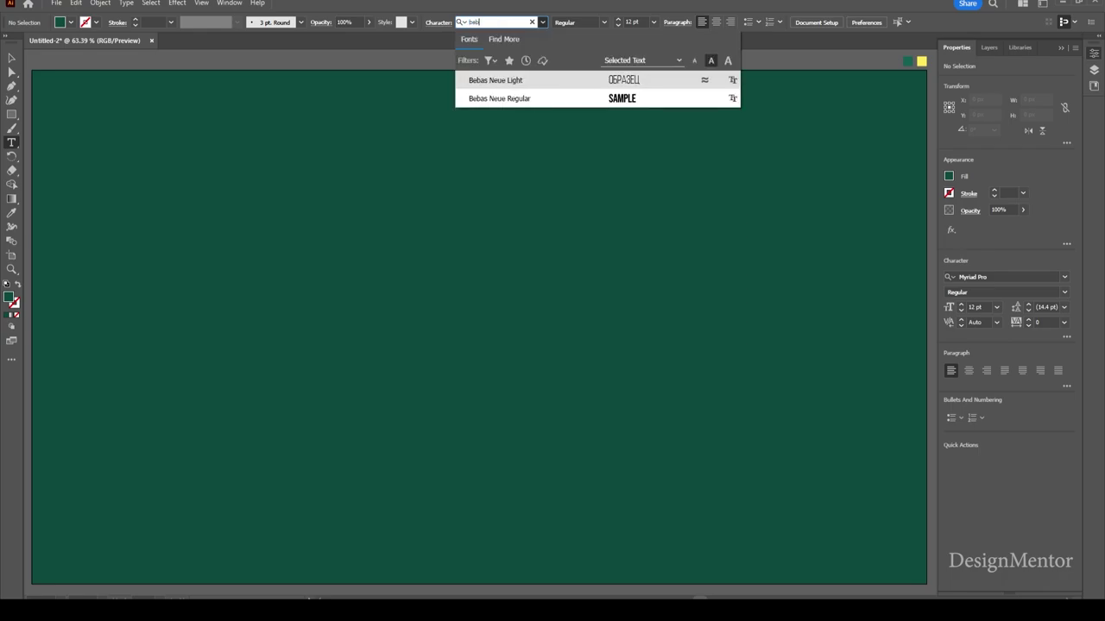
key(Down)
key(Return)
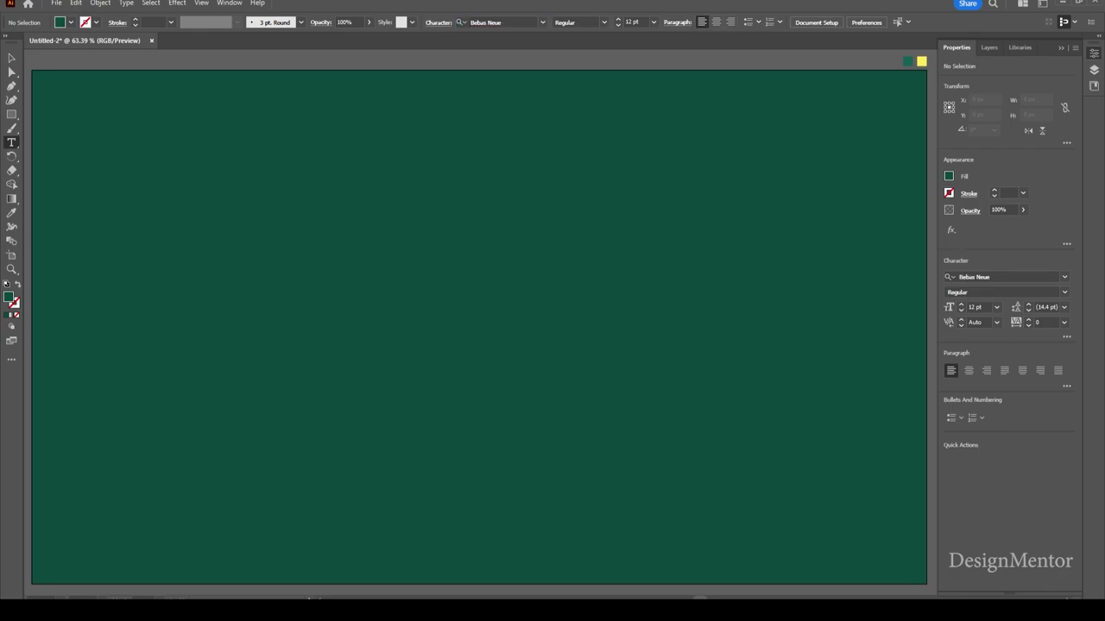
key(Tab)
key(Tab)
text(600)
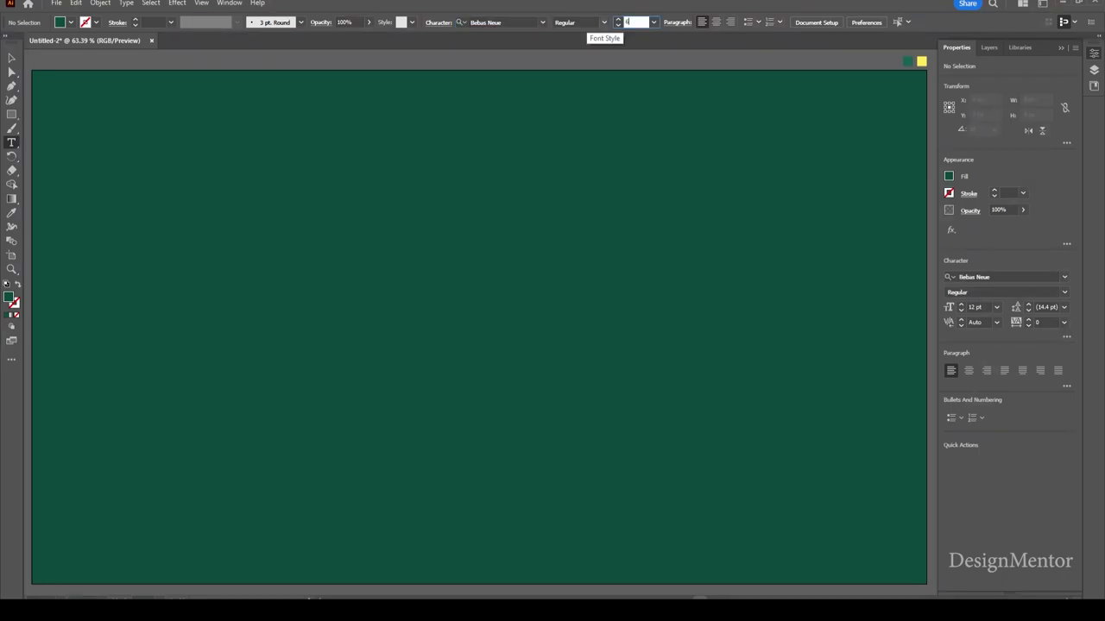
key(Return)
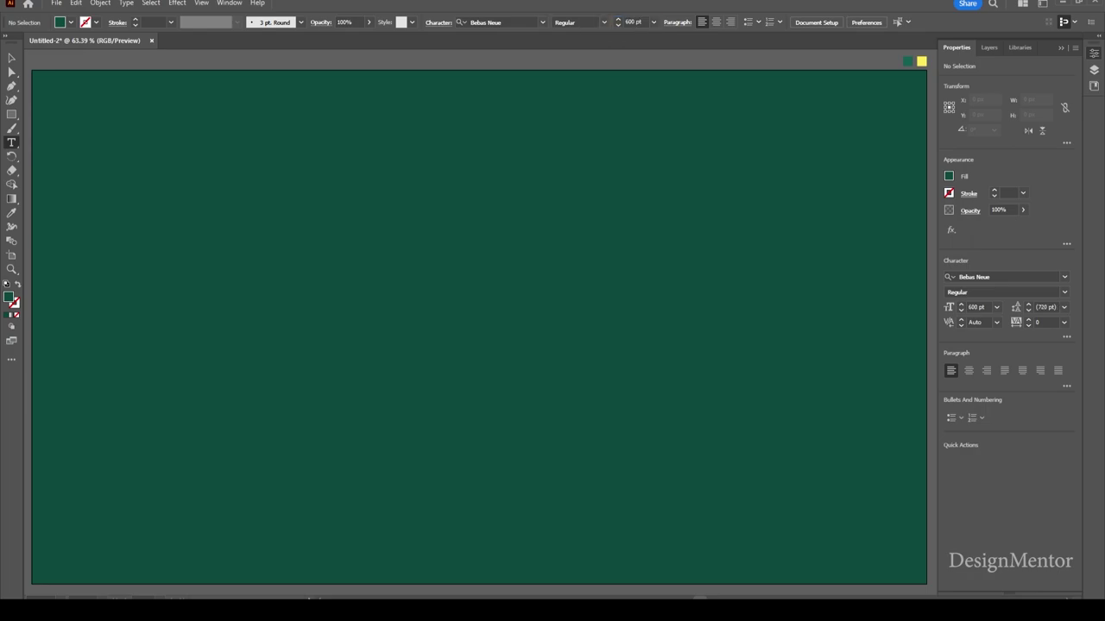
- Type BREAK at the upper left of the artboard
click(50, 327)
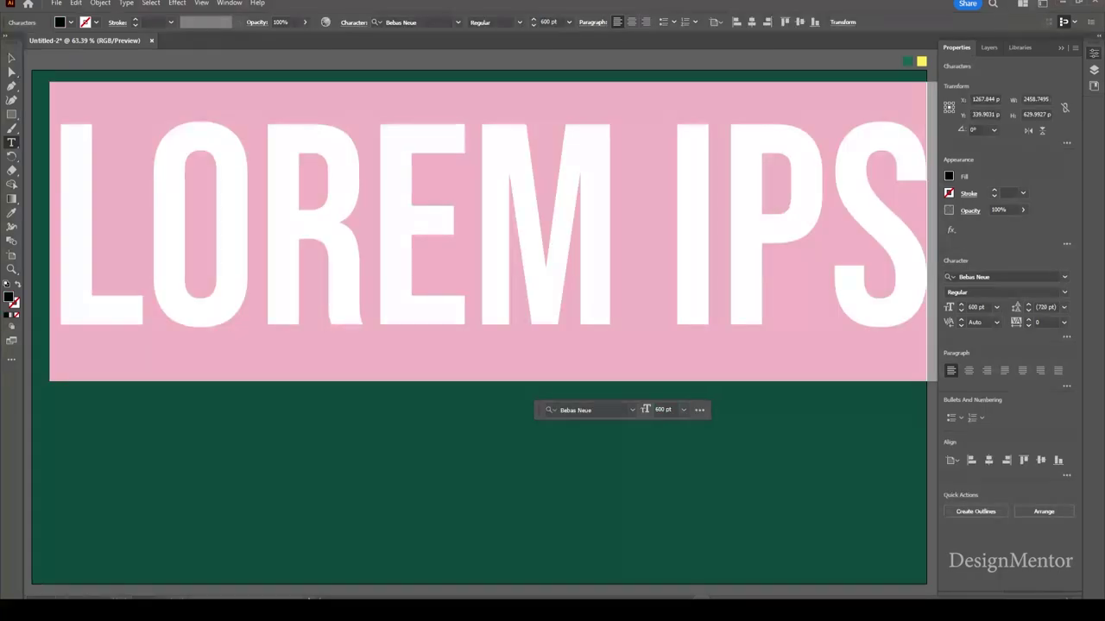
text(B)
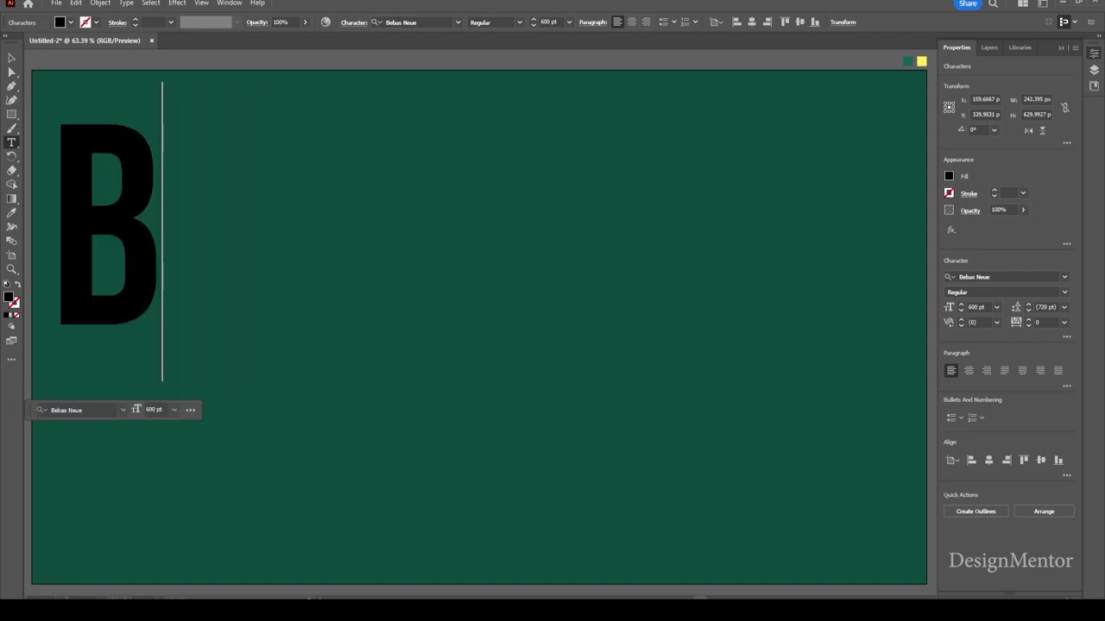
text(REAK)
key(Escape)
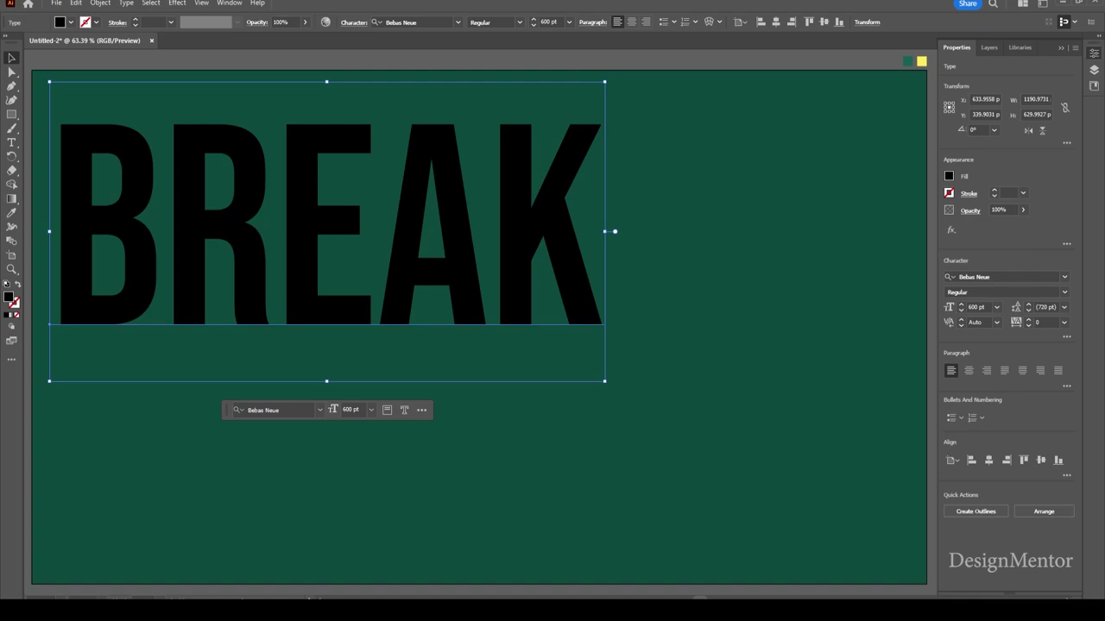
- Fill BREAK with yellow and centre it on the artboard
click(70, 21)
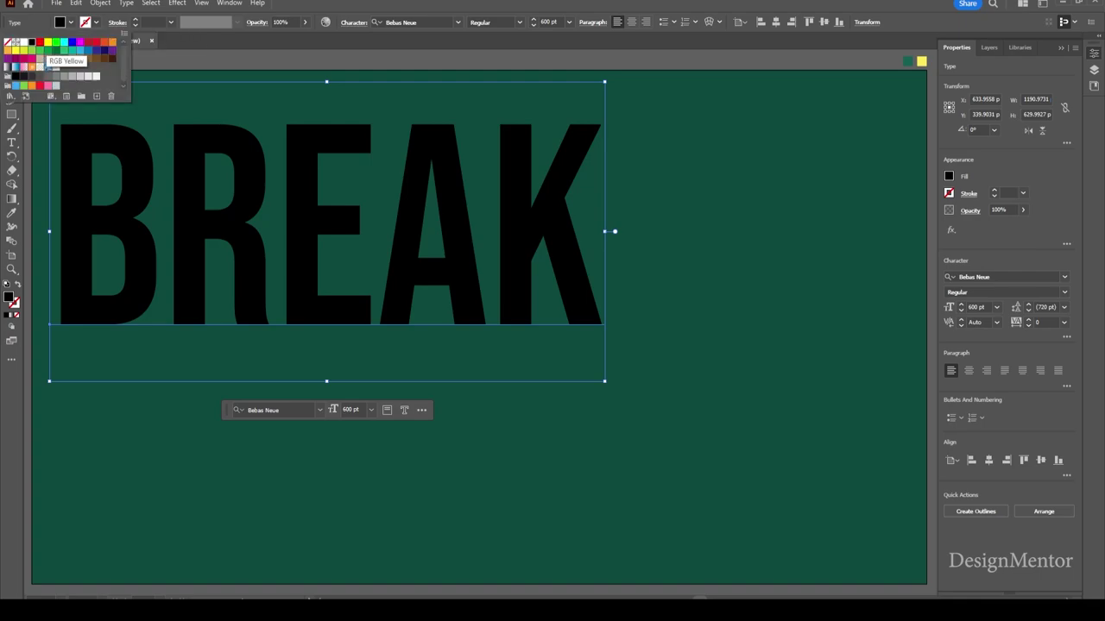
click(54, 38)
click(988, 460)
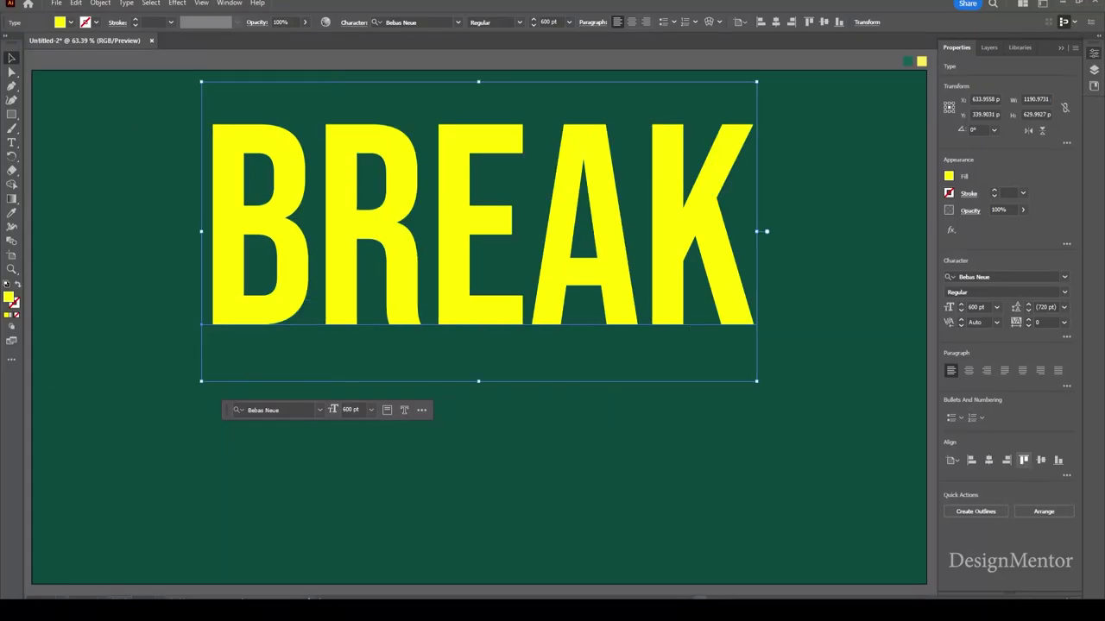
click(1041, 460)
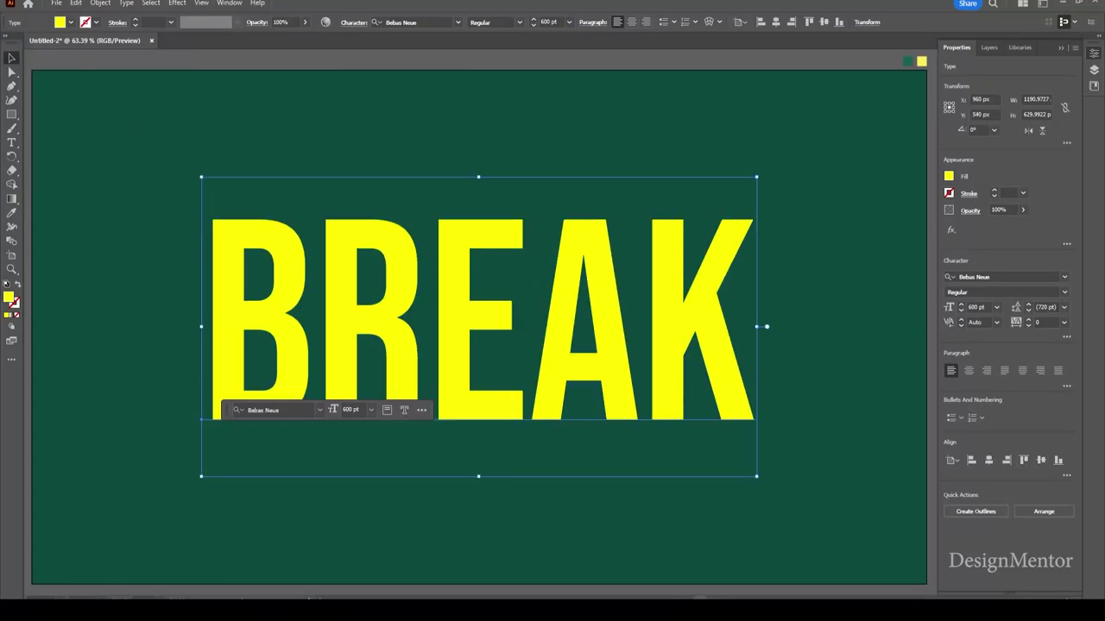
- Enlarge BREAK's letters to 700 pt and re-centre it on the artboard
double_click(479, 320)
key(ctrl+a)
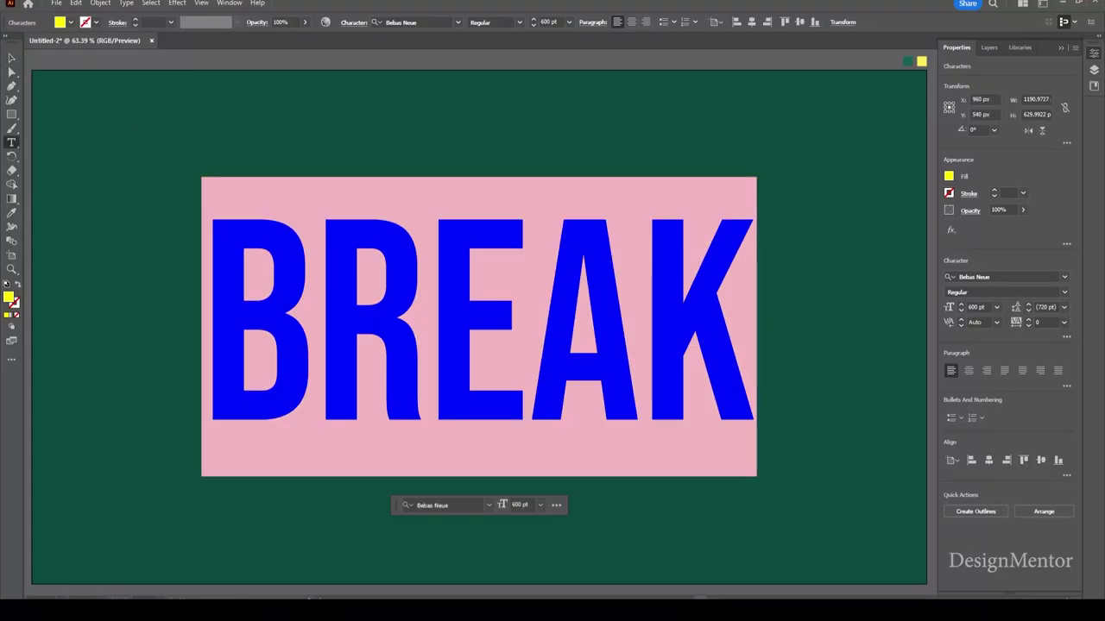
click(549, 22)
text(700)
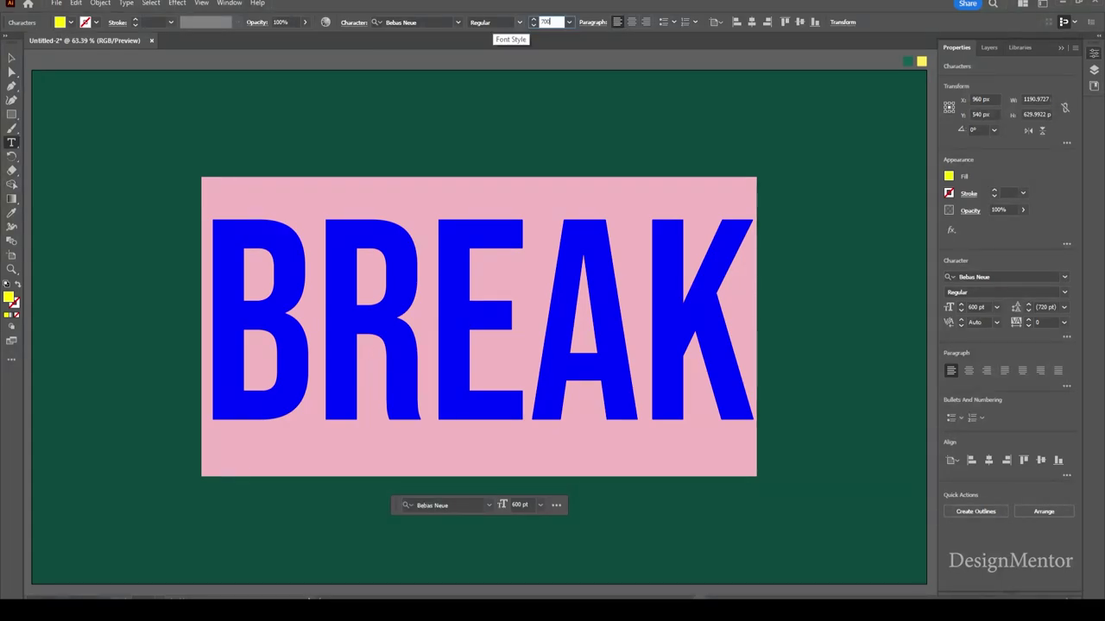
key(Return)
key(Escape)
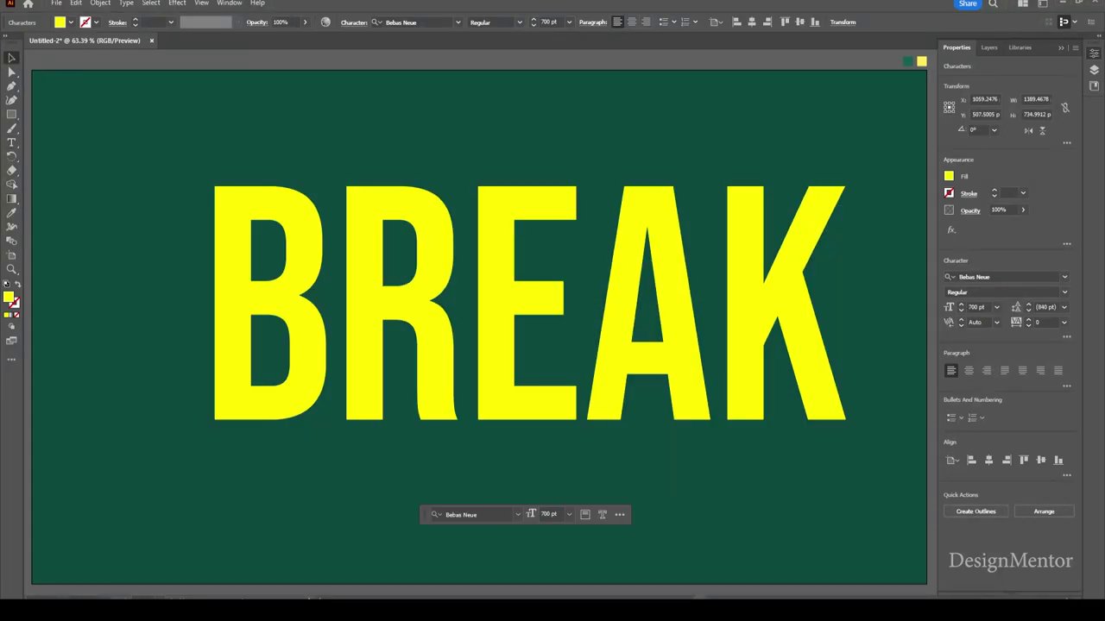
click(989, 460)
click(1041, 460)
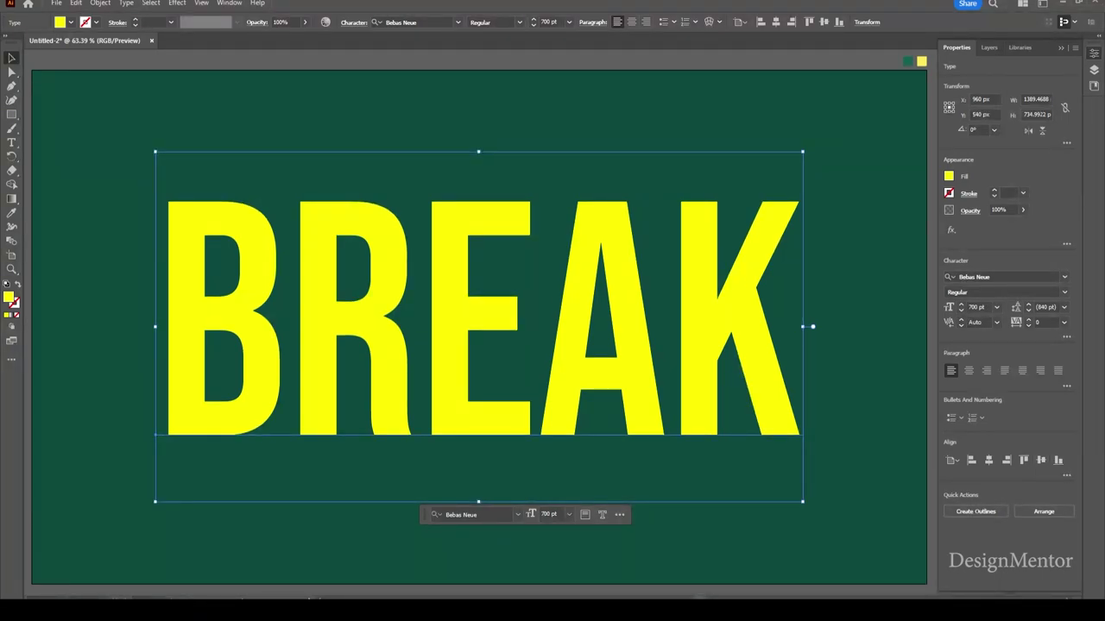
click(177, 3)
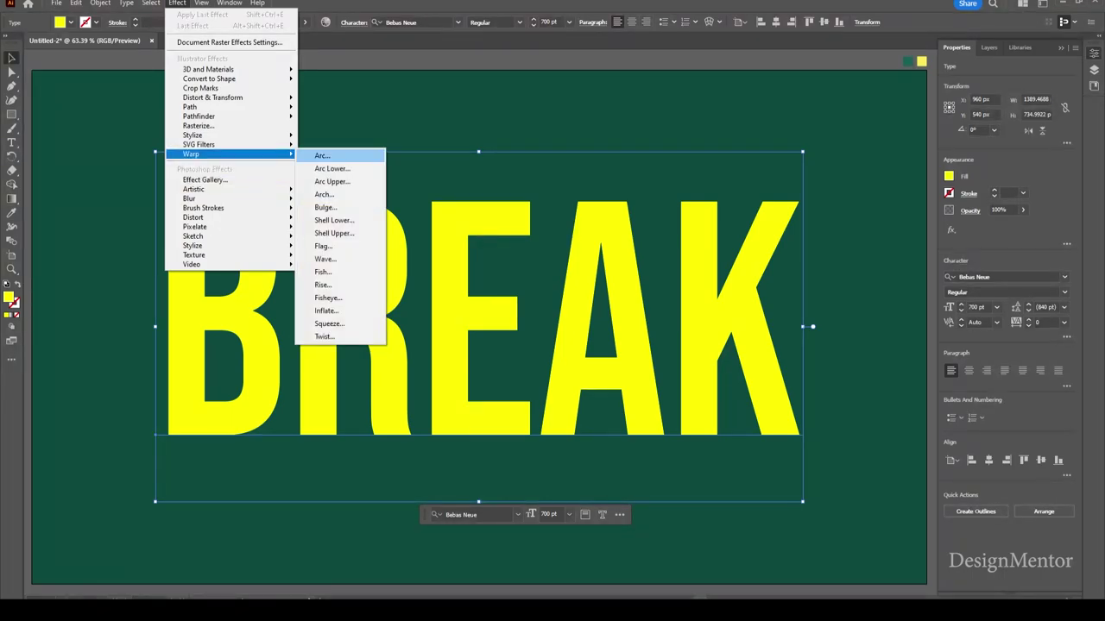
- Apply a horizontal Bulge warp with 20% bend to the yellow BREAK text
click(322, 155)
click(149, 145)
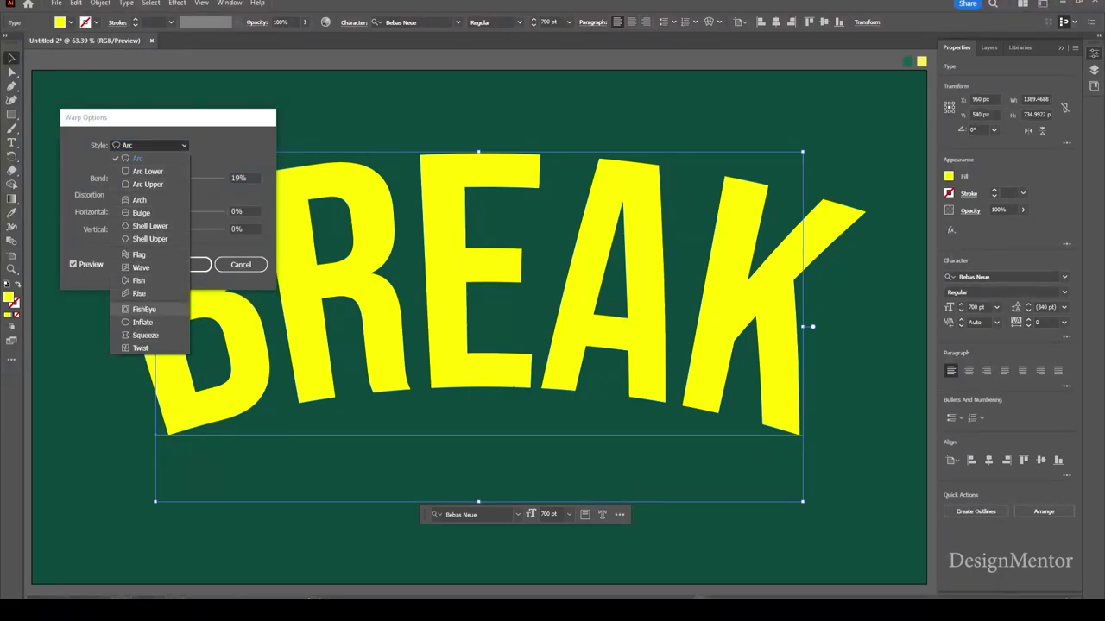
click(140, 212)
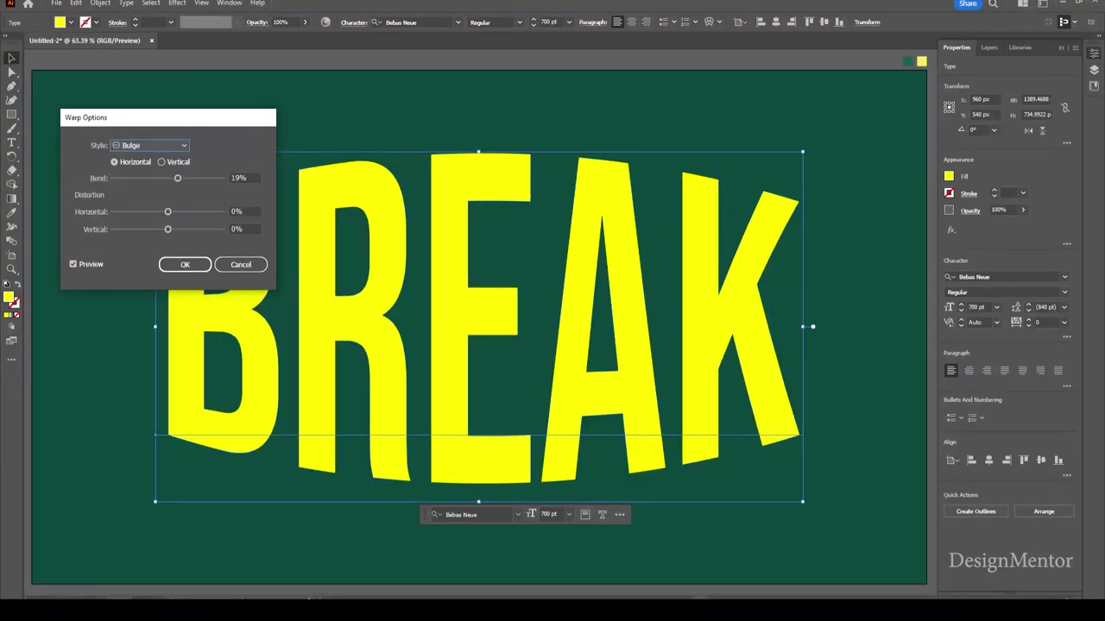
key(Tab)
text(20)
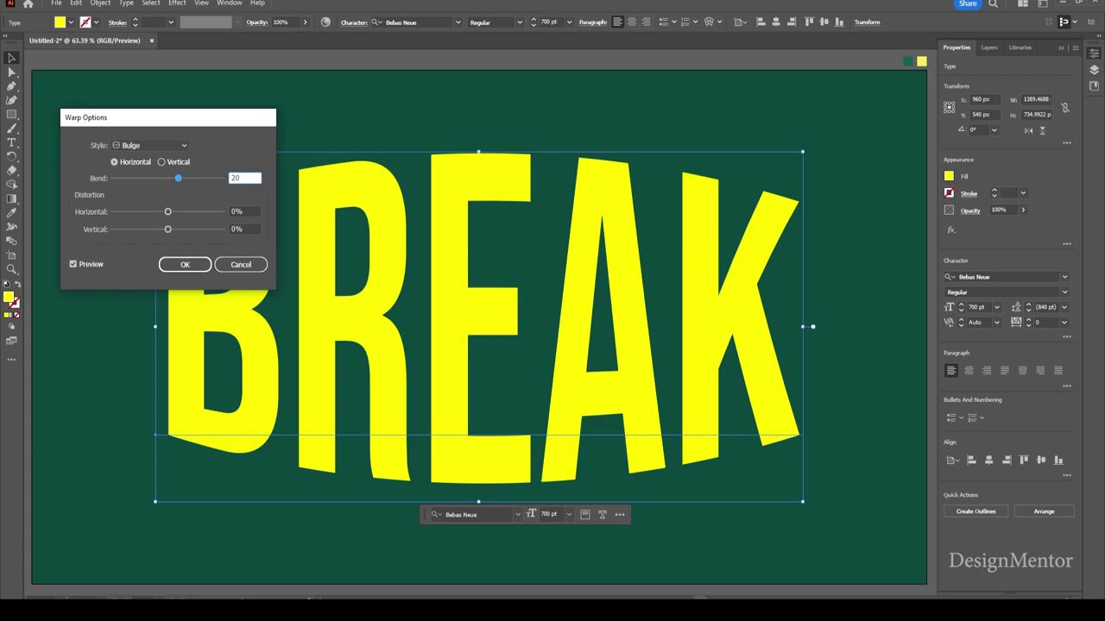
key(Return)
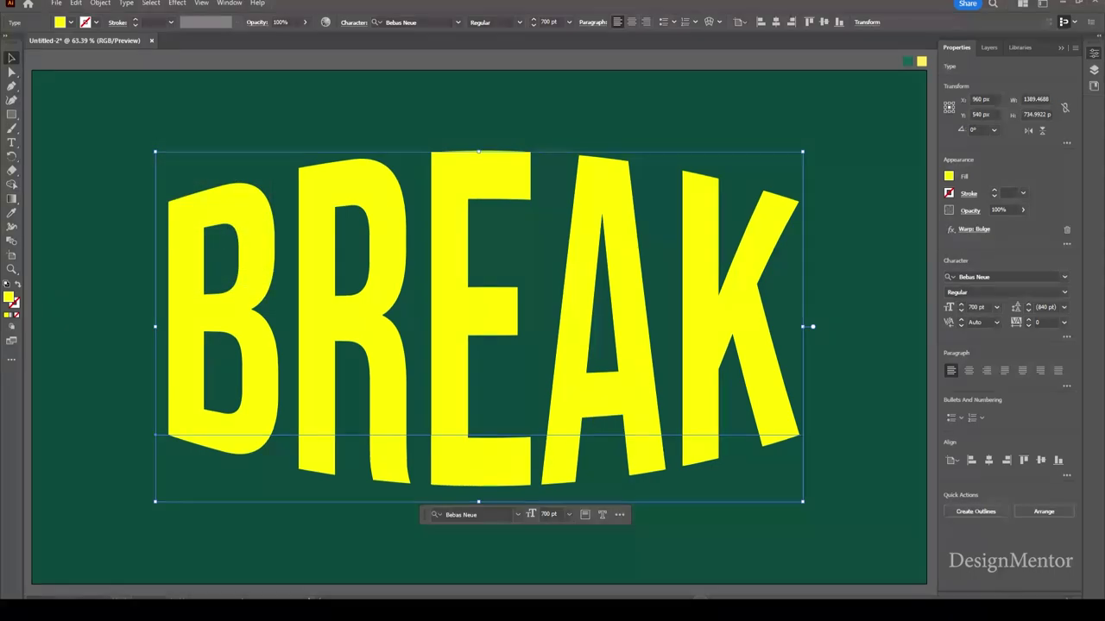
key(ctrl+a)
key(ctrl+shift+a)
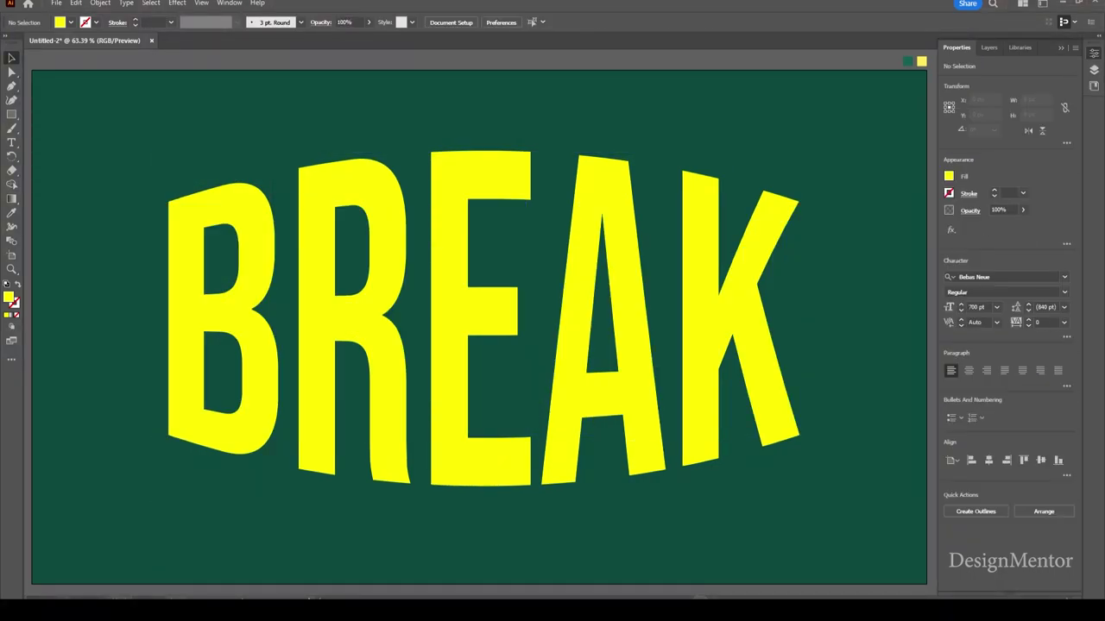
- Expand the warped BREAK text into plain shapes with Expand Appearance
key(ctrl+a)
key(alt+o)
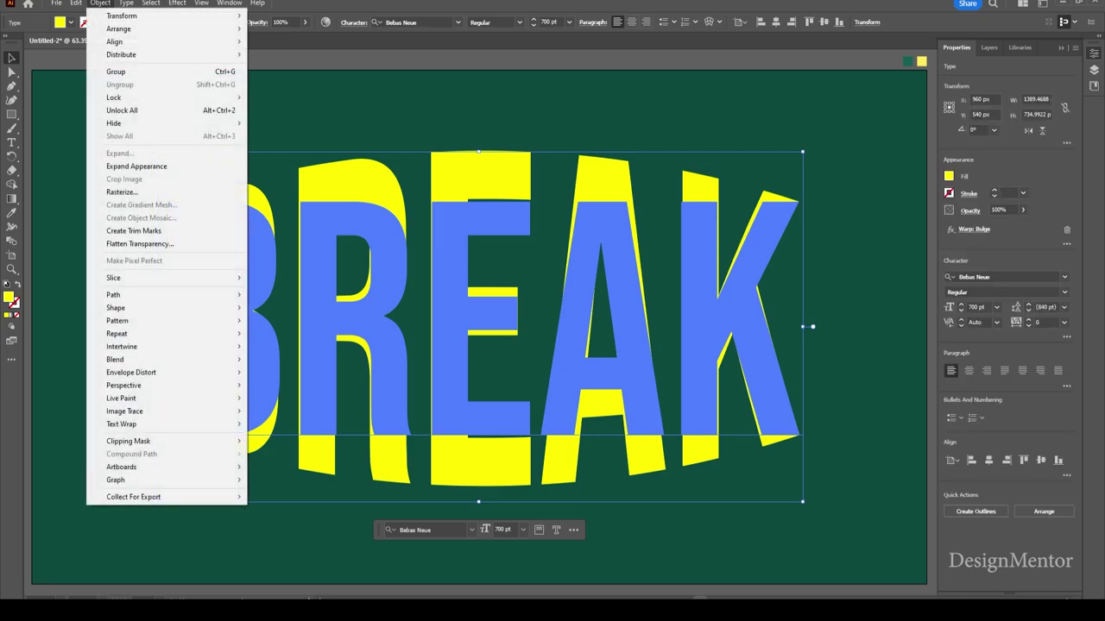
click(137, 166)
key(alt+o)
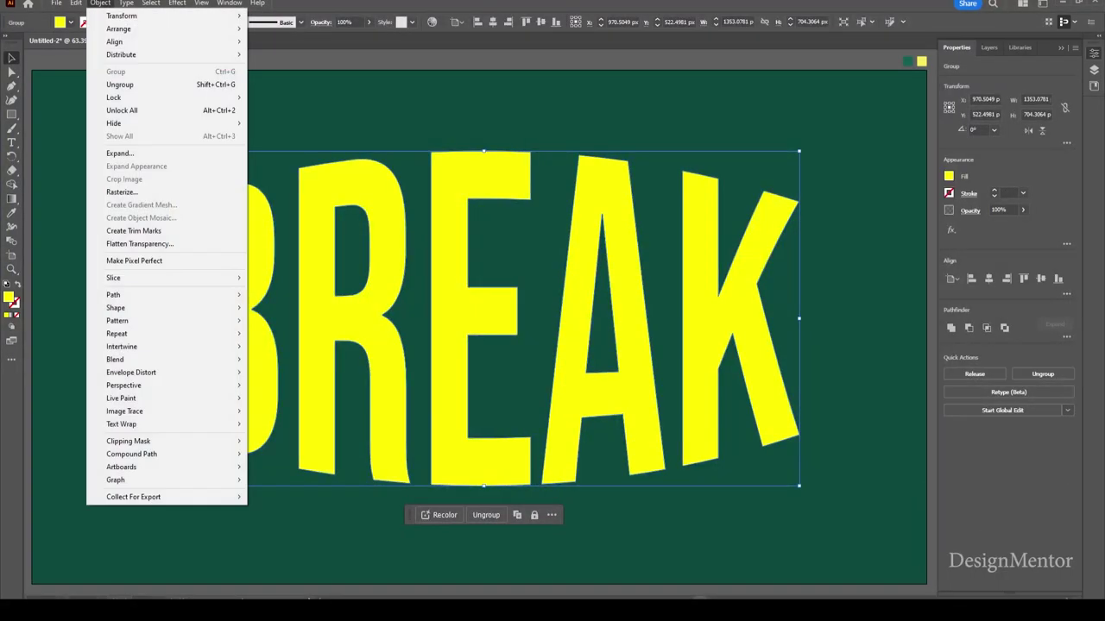
click(120, 152)
key(ctrl+shift+a)
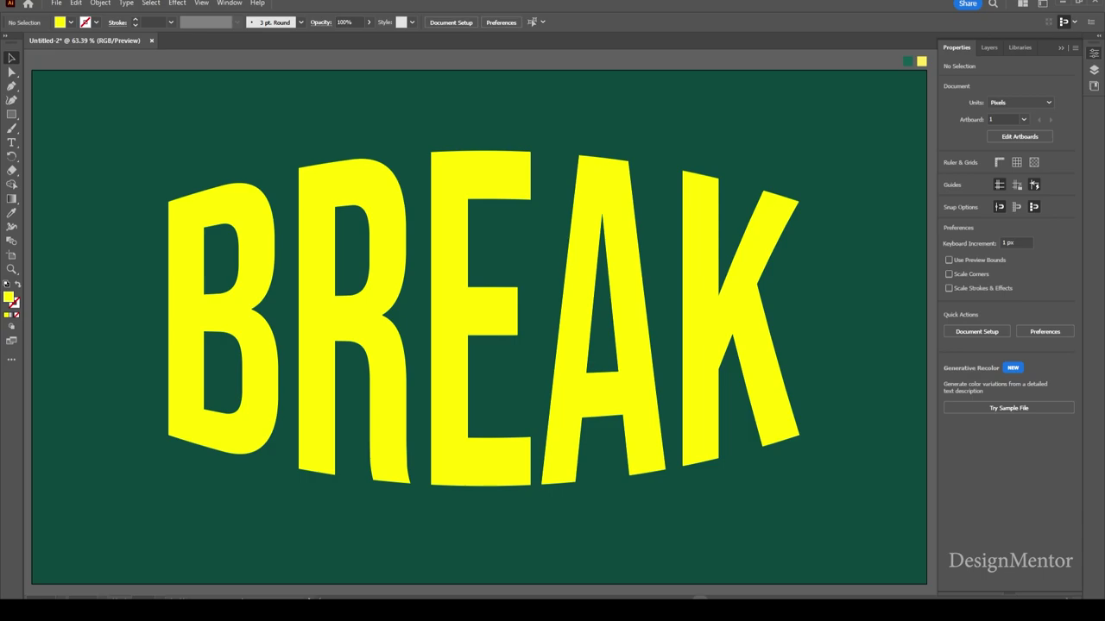
key(ctrl+a)
key(ctrl+shift+a)
- With white stroke and no fill, draw a horizontal line centred across BREAK
click(95, 22)
click(97, 76)
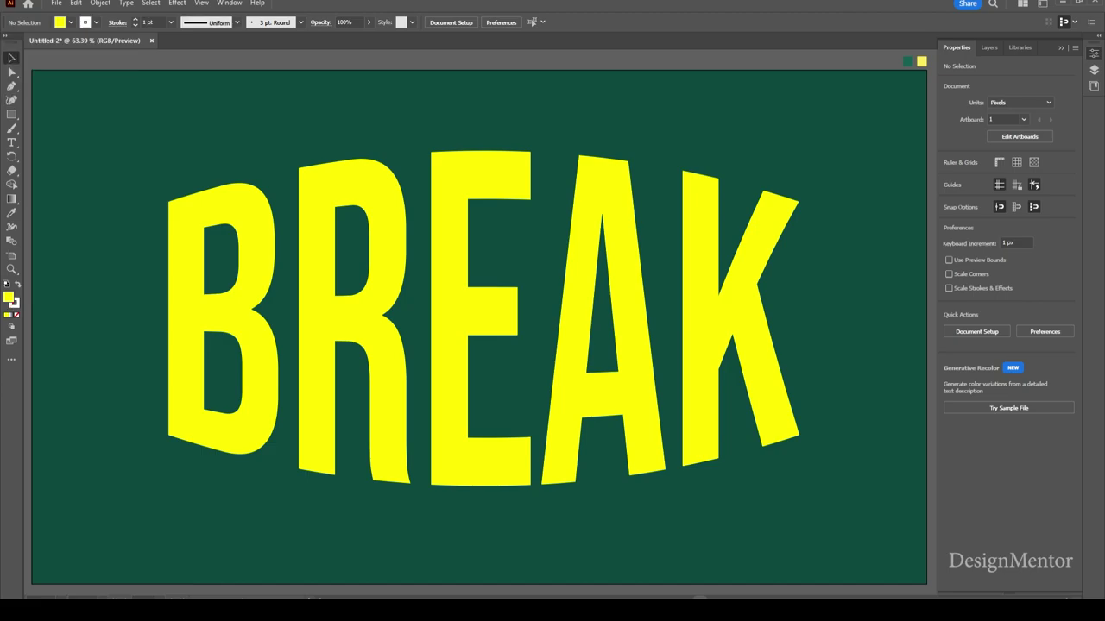
click(71, 21)
click(7, 41)
key(Escape)
click(11, 114)
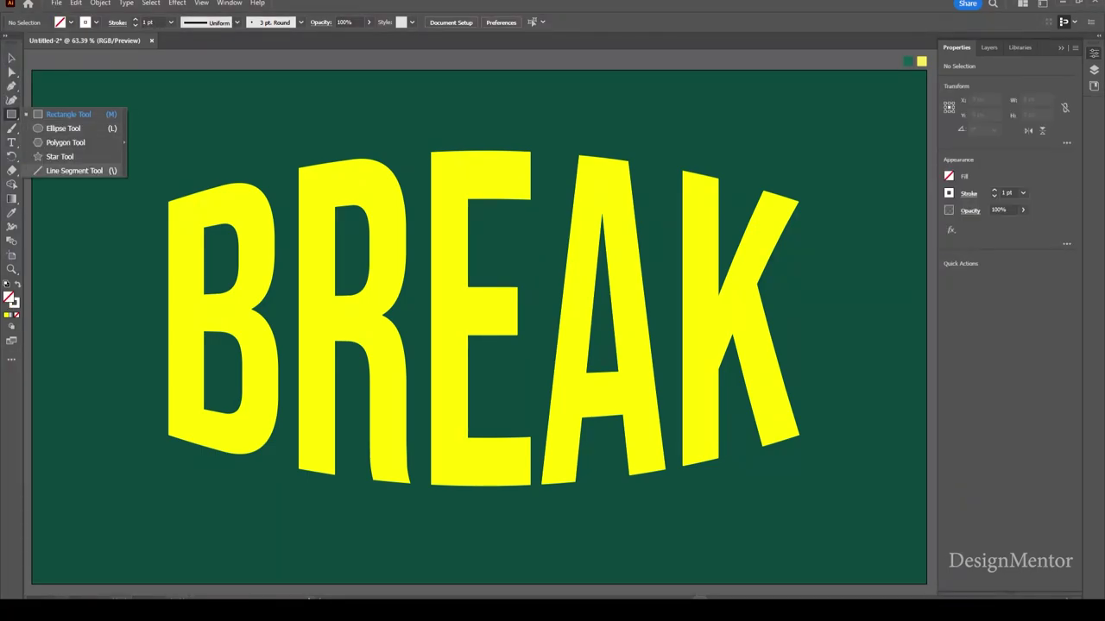
click(73, 170)
drag(132, 311, 811, 311)
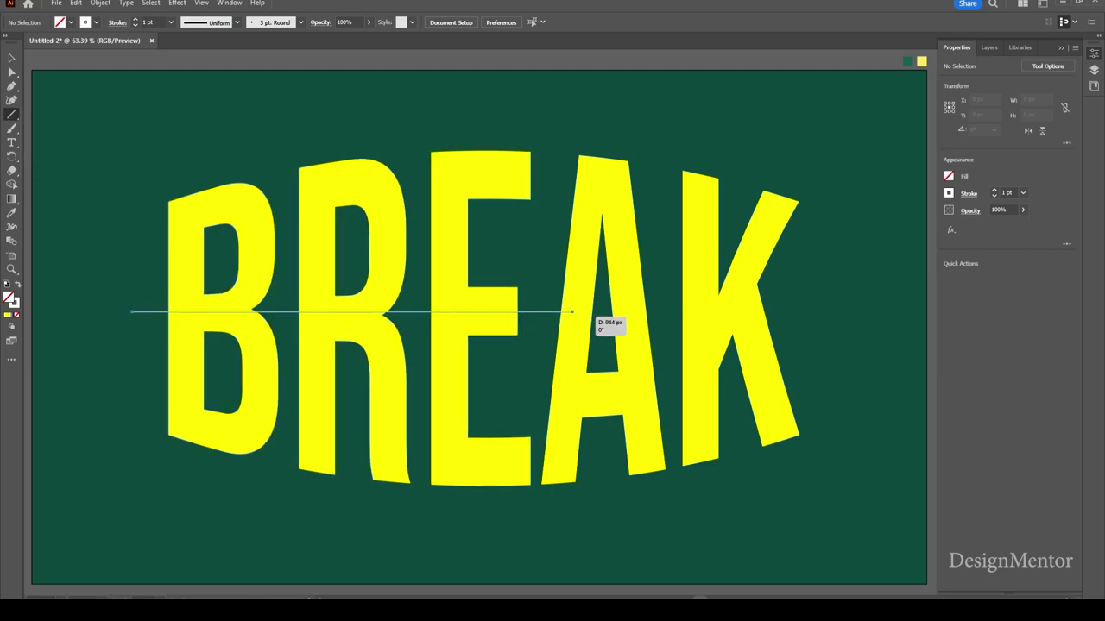
click(988, 278)
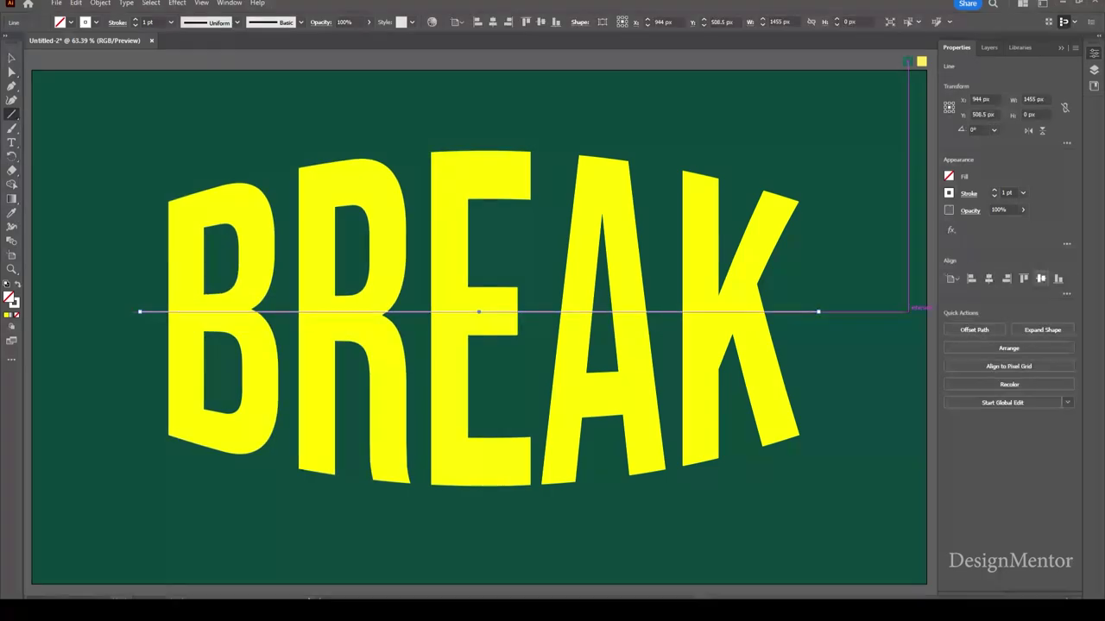
click(1041, 278)
drag(203, 295, 844, 296)
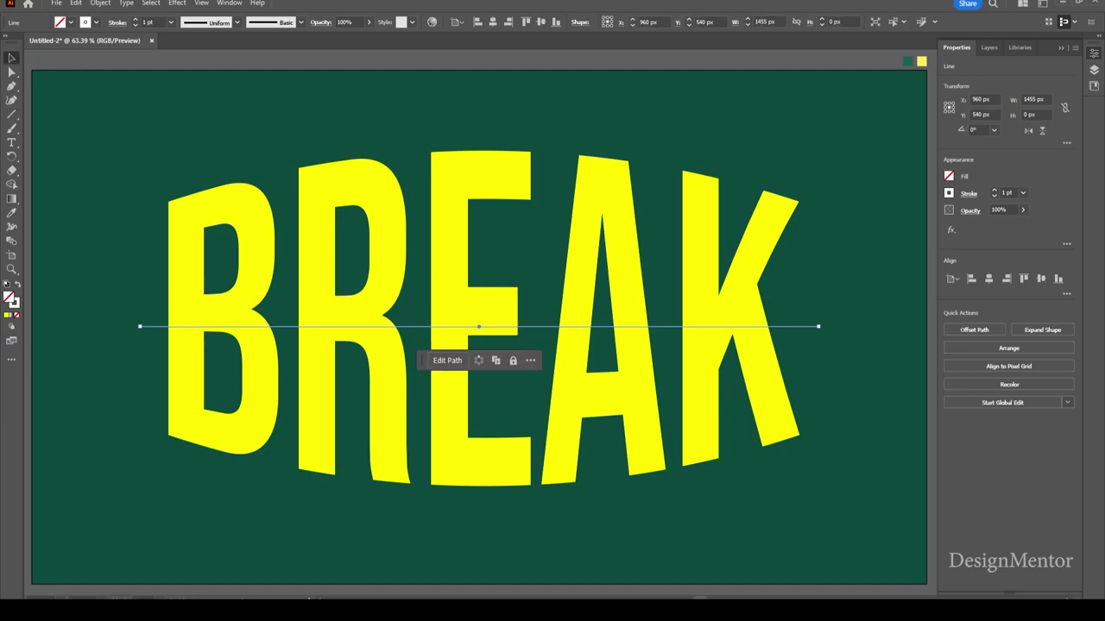
- Draw a diagonal line running from upper left down to lower right across BREAK
key(ctrl+shift+a)
key(v)
key(backslash)
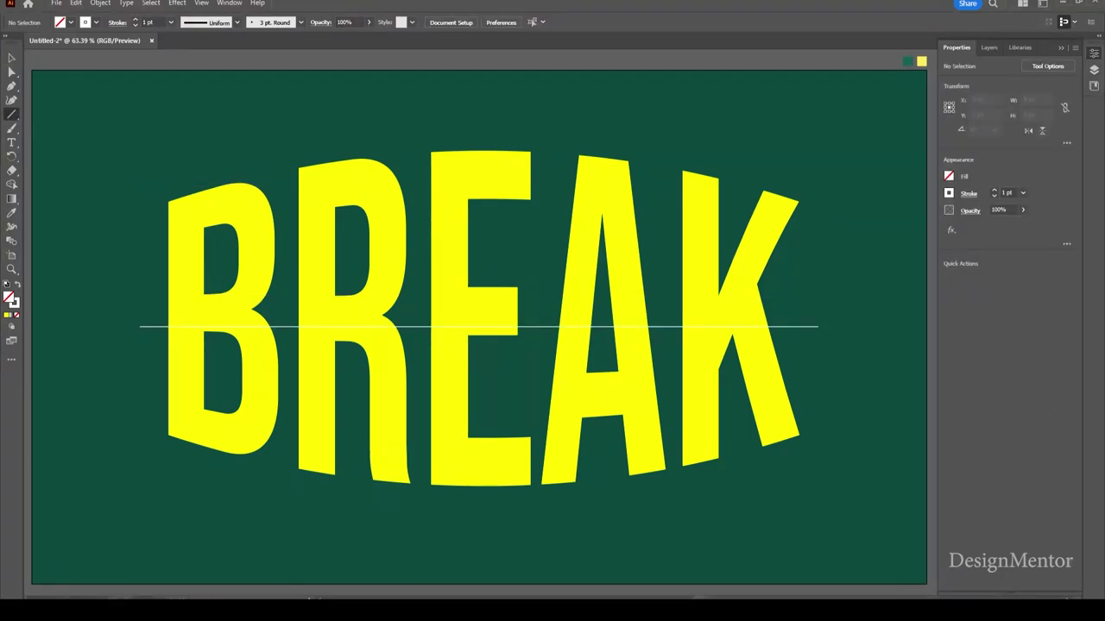
drag(119, 180, 849, 453)
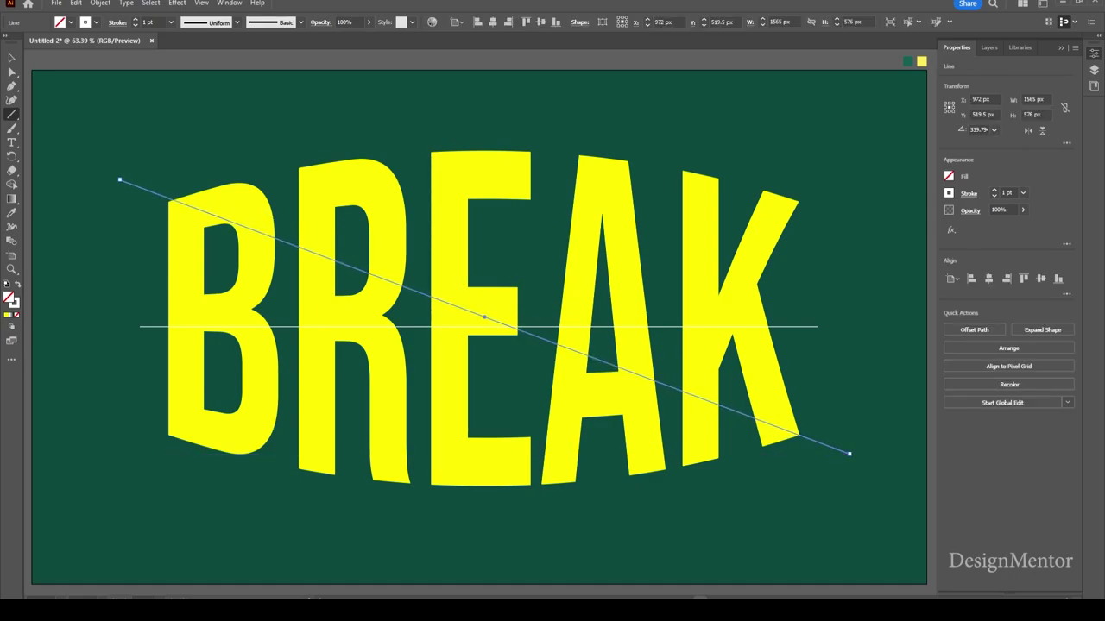
key(v)
key(ctrl+shift+a)
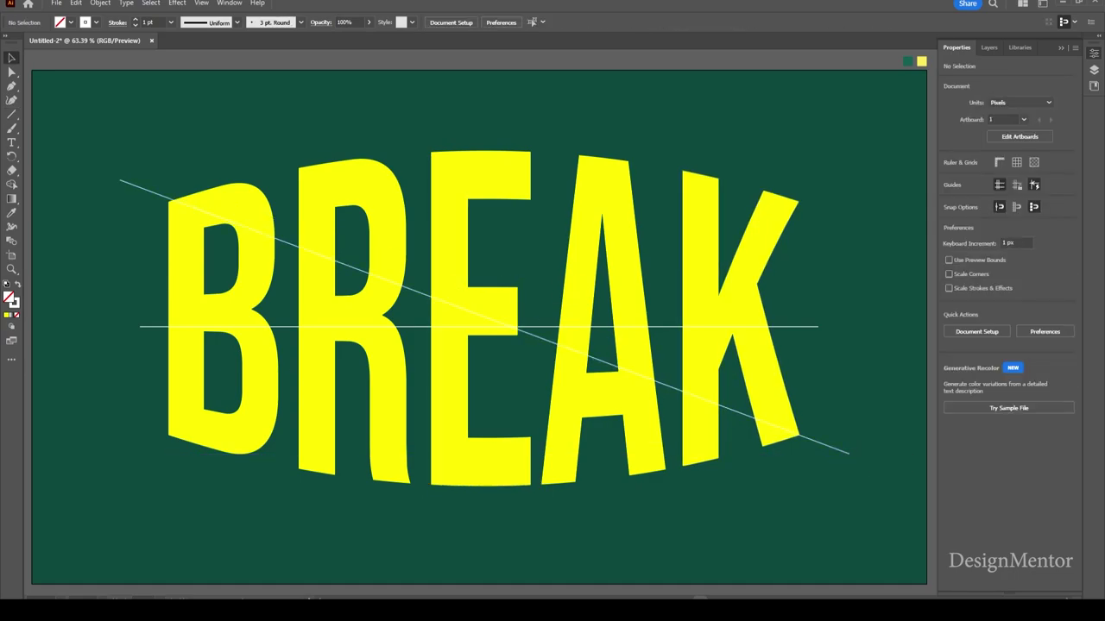
key(backslash)
click(11, 113)
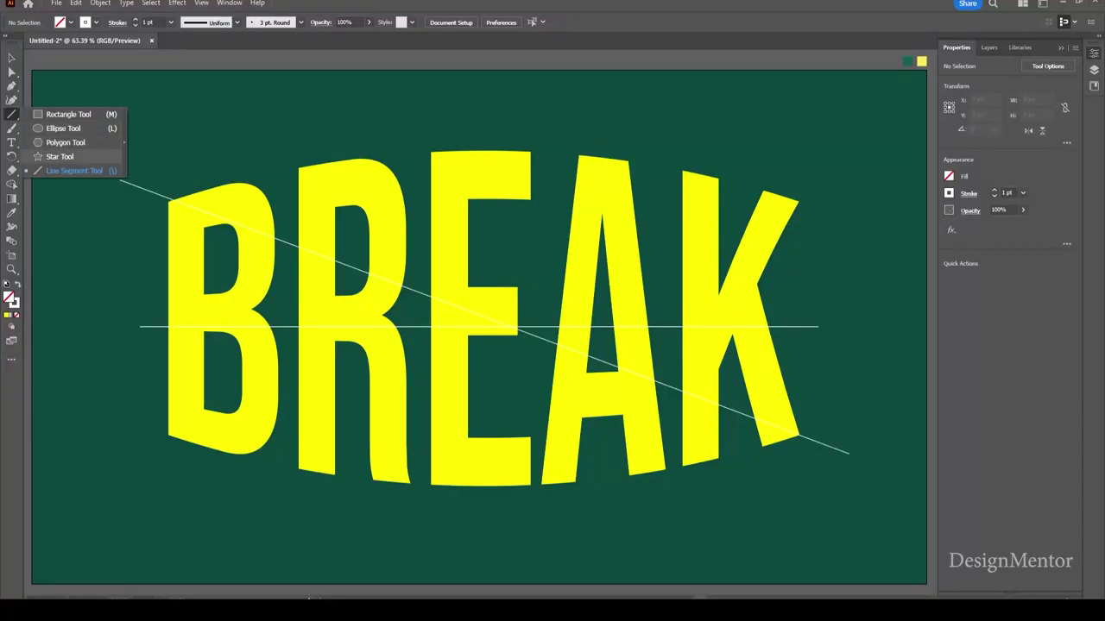
- Draw a diagonal rising from lower left to upper right and extend its upper end
click(90, 171)
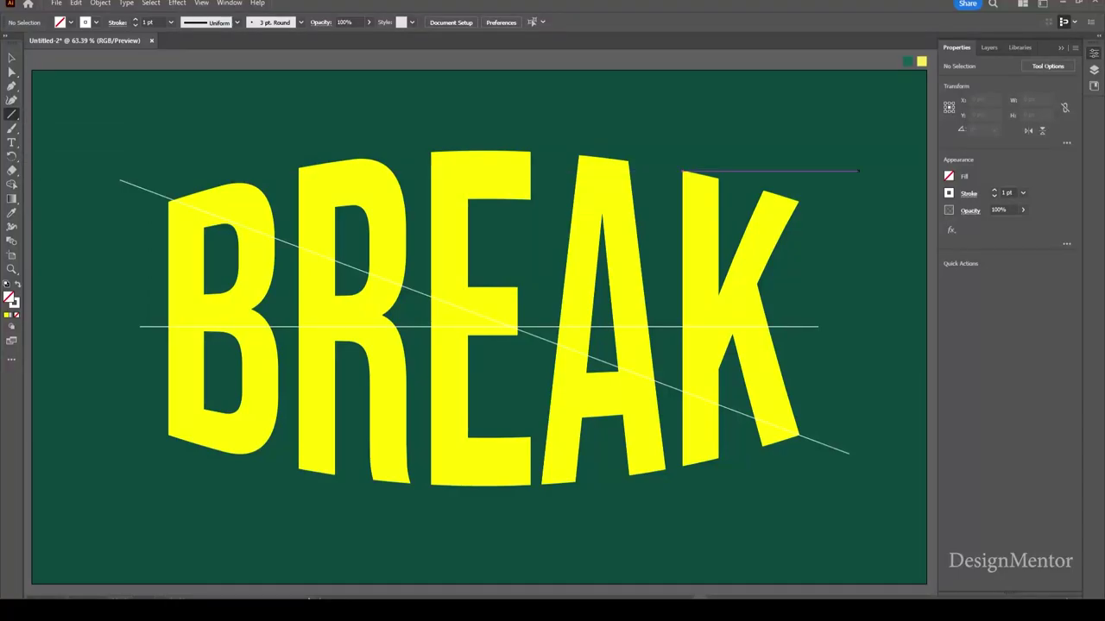
mouse_move(90, 171)
mouse_down()
mouse_move(856, 171)
mouse_move(210, 450)
mouse_up()
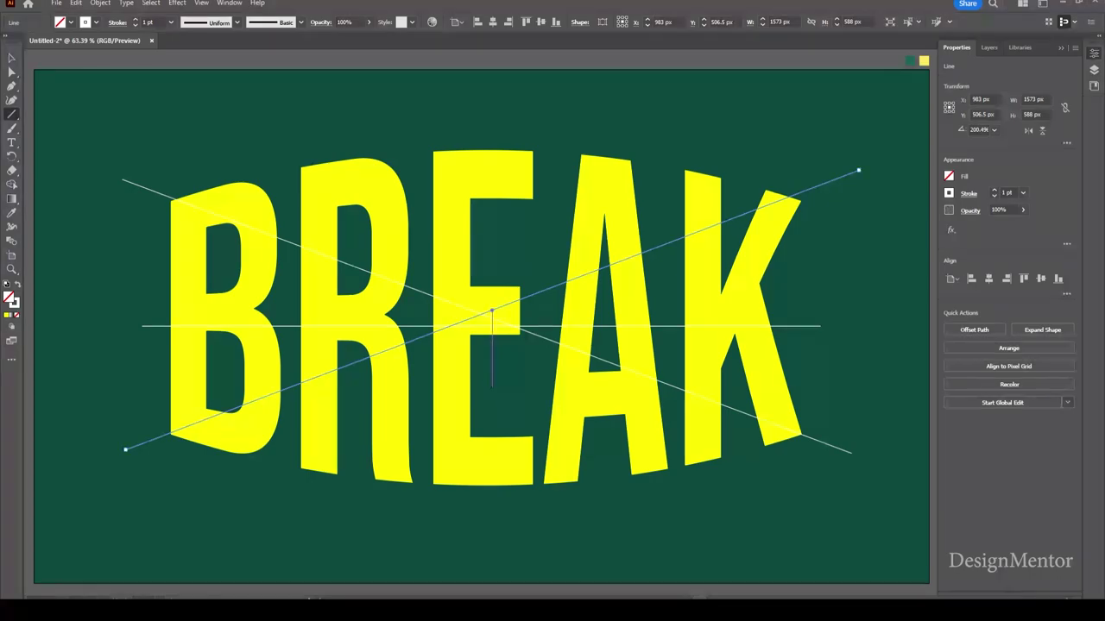
key(v)
shift+click(816, 326)
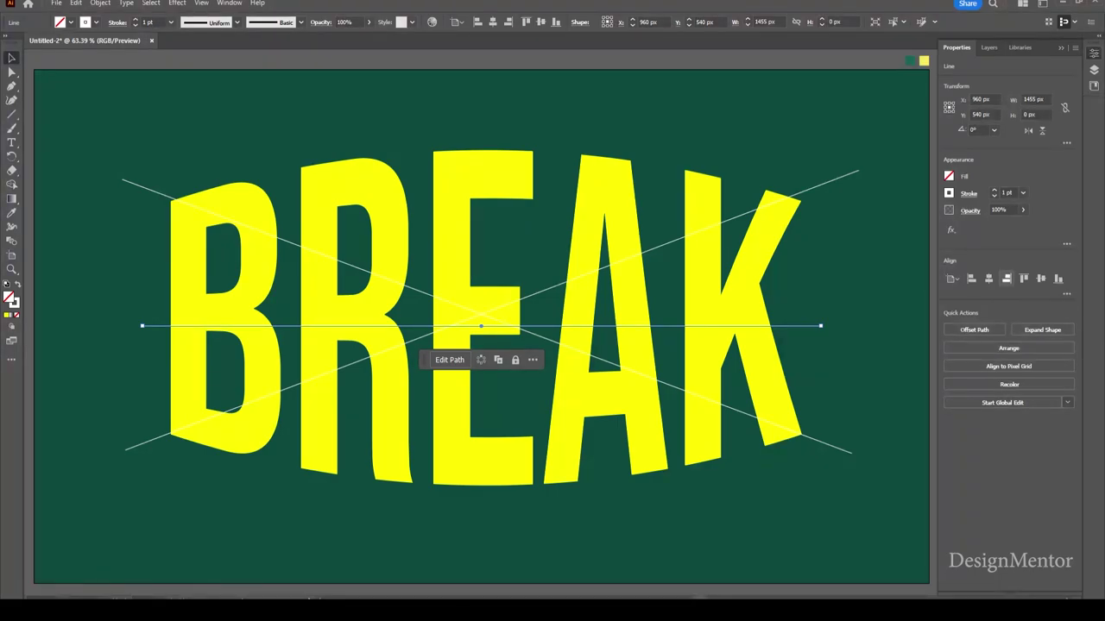
click(1041, 278)
key(ctrl+shift+a)
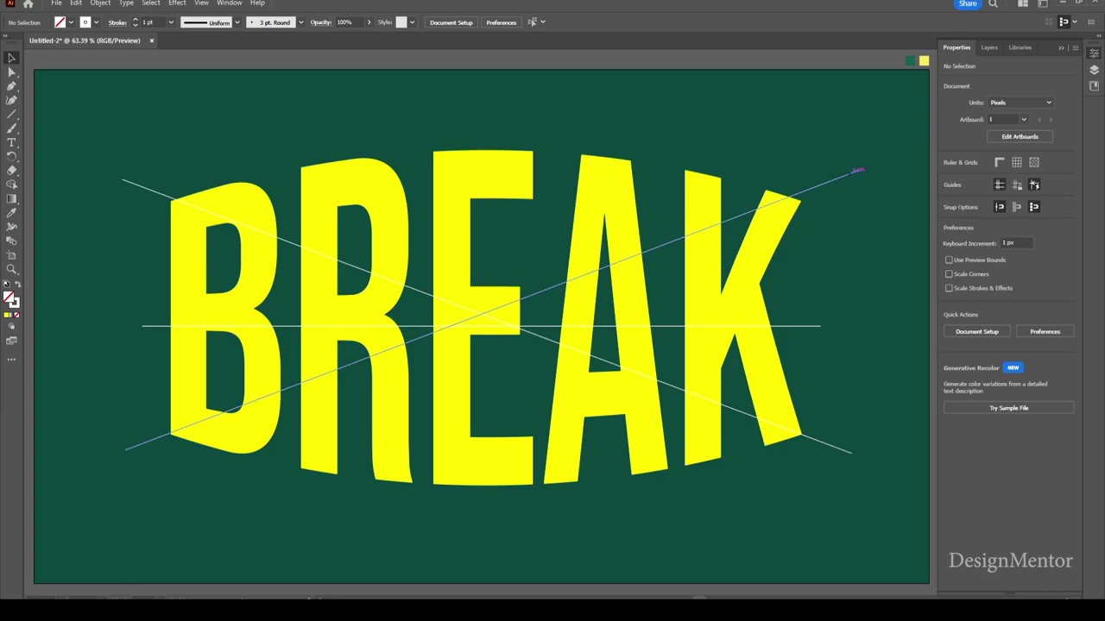
click(858, 169)
drag(858, 169, 882, 211)
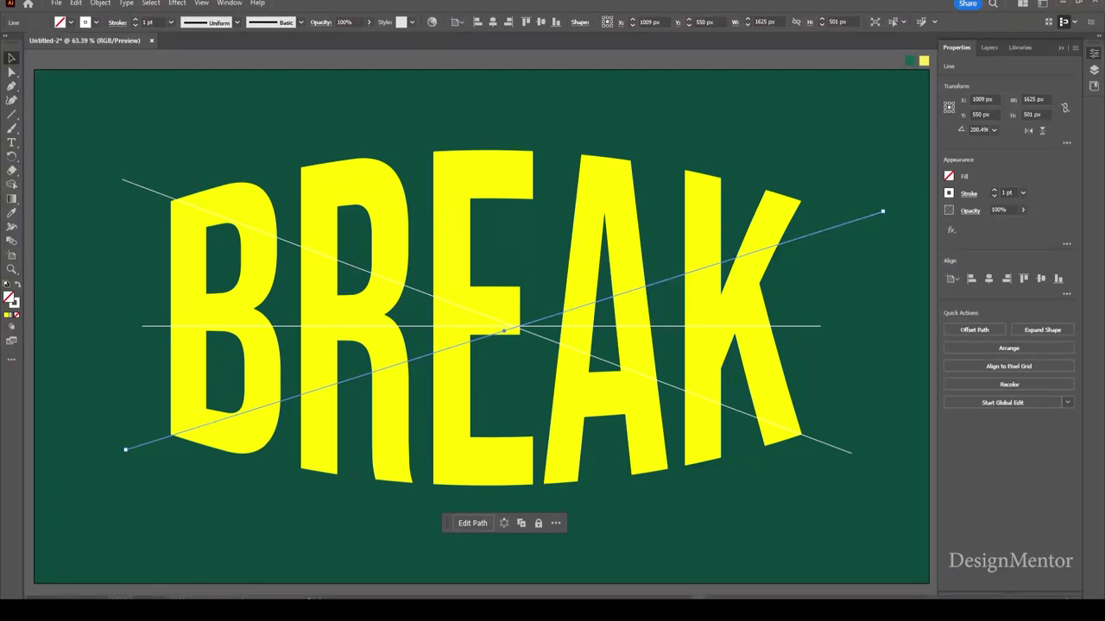
- Nudge all three lines together to the left and upward
click(821, 325)
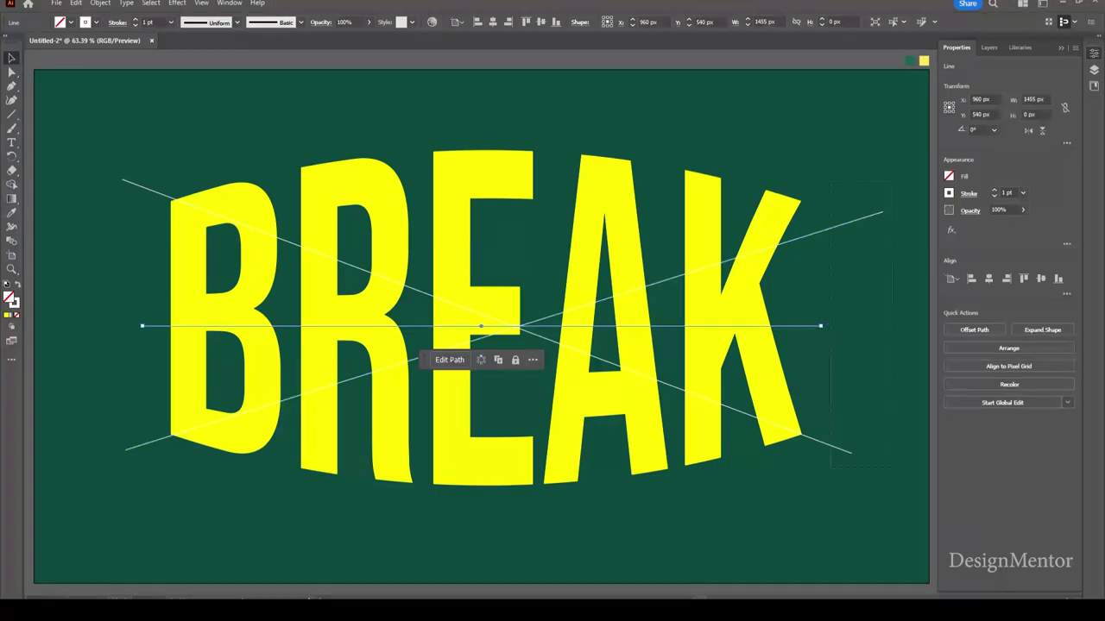
key(ctrl+a)
key(shift+ctrl+a)
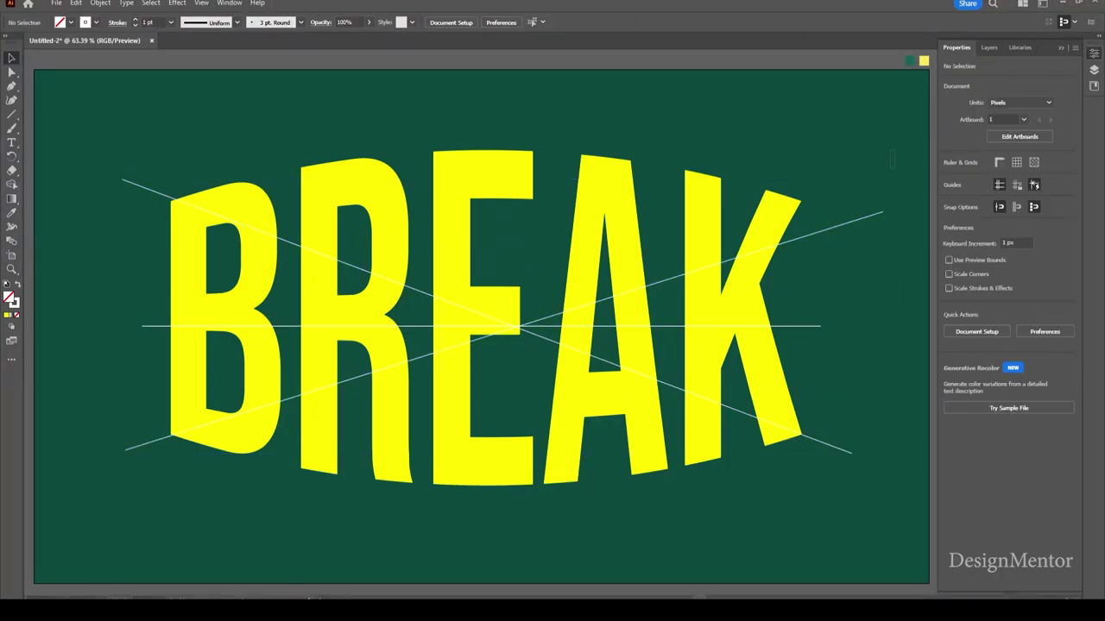
key(ctrl+a)
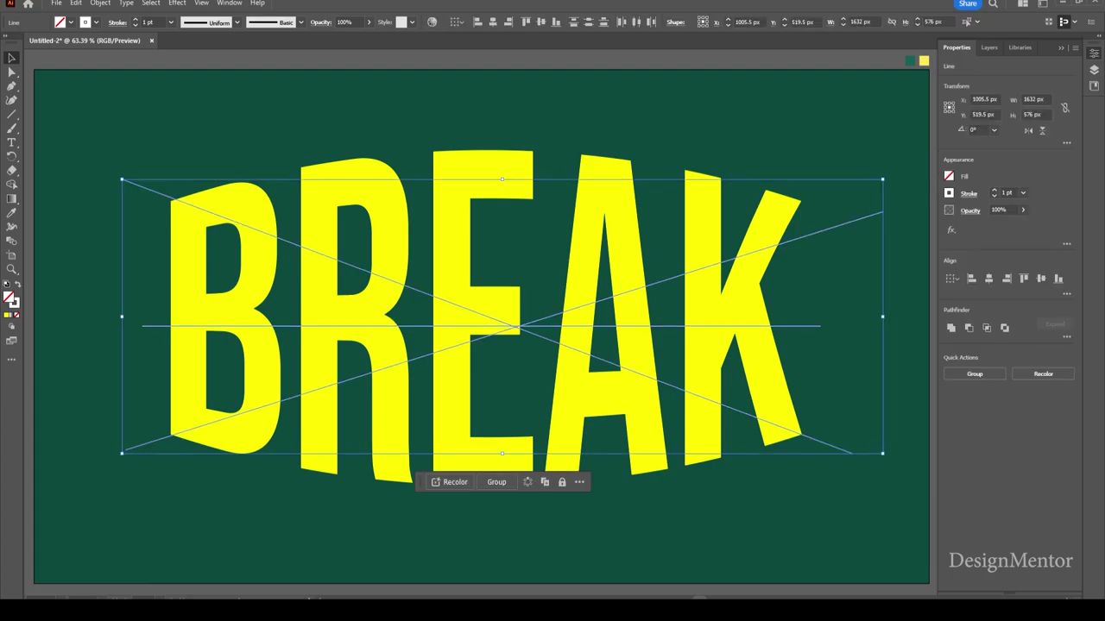
key(shift+Left)
key(shift+Left)
key(shift+Left)
key(shift+Left)
key(shift+Left)
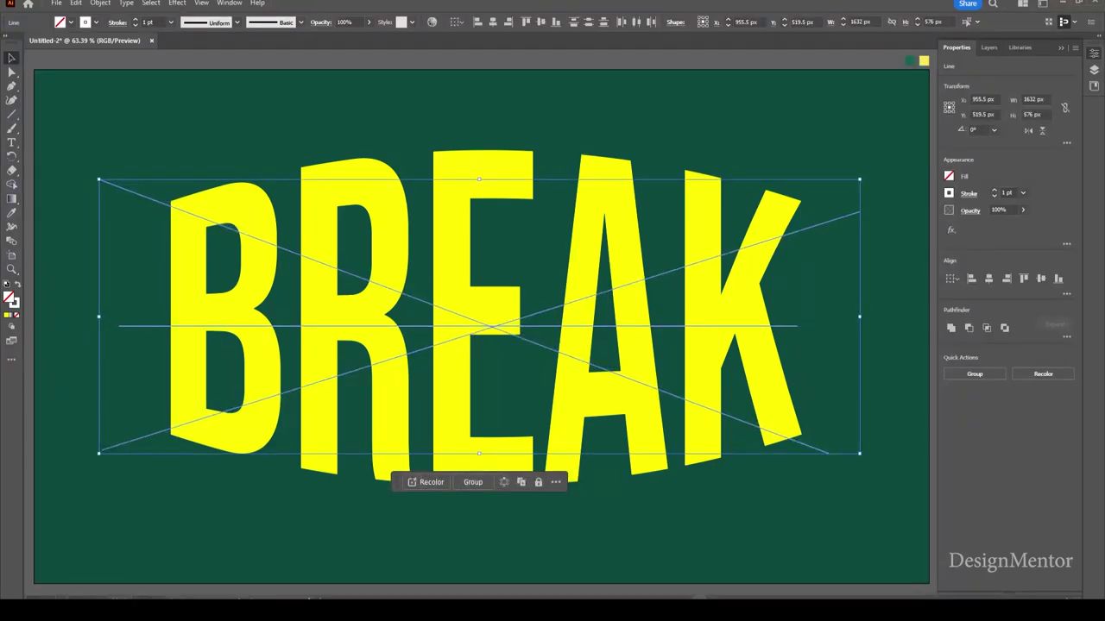
key(shift+Up)
key(shift+Up)
key(shift+Up)
key(shift+Left)
key(shift+Left)
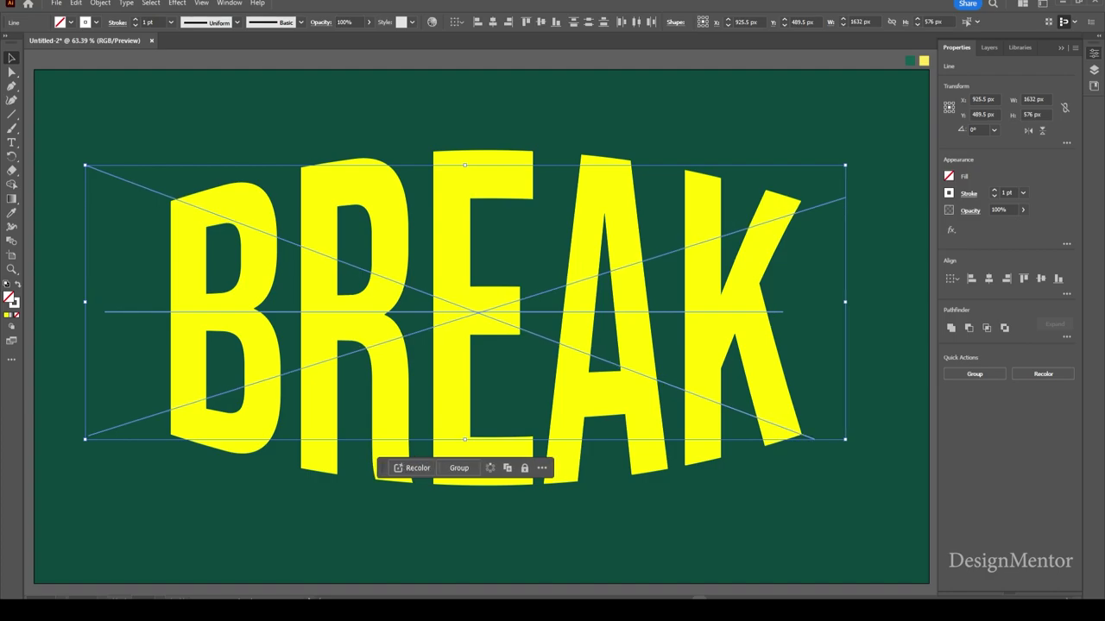
key(ctrl+shift+a)
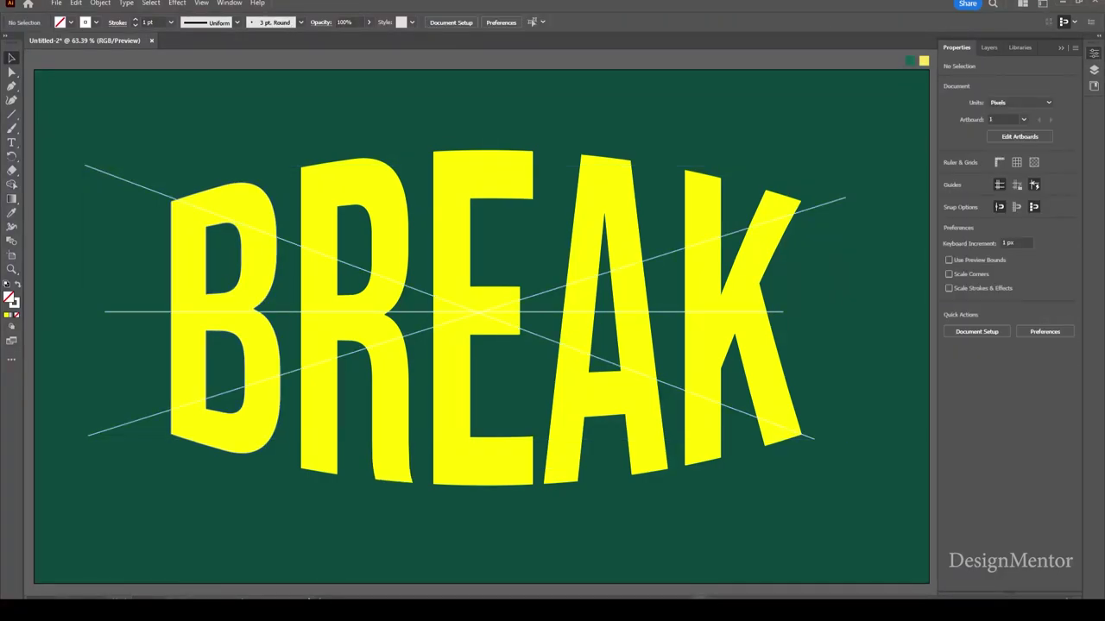
- Duplicate the horizontal line once above and once below the centre using Alt+Shift arrow nudges
click(148, 311)
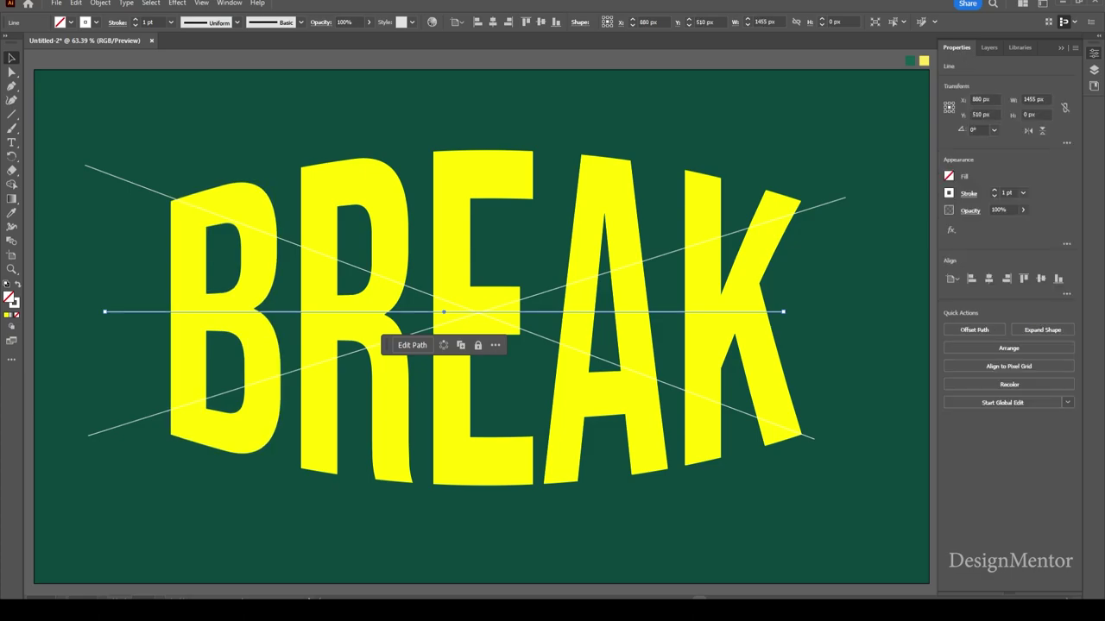
key(alt+shift+Up)
key(shift+Up)
key(shift+Up)
key(shift+Up)
key(shift+Up)
key(shift+Up)
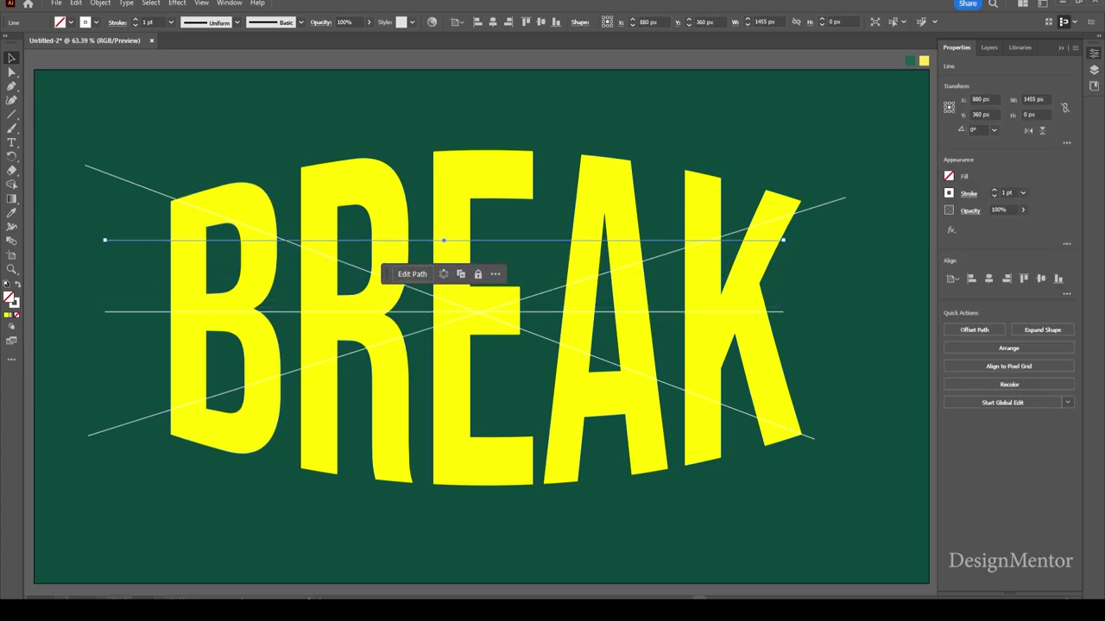
key(shift+Up)
key(shift+Right)
key(shift+Right)
key(shift+Right)
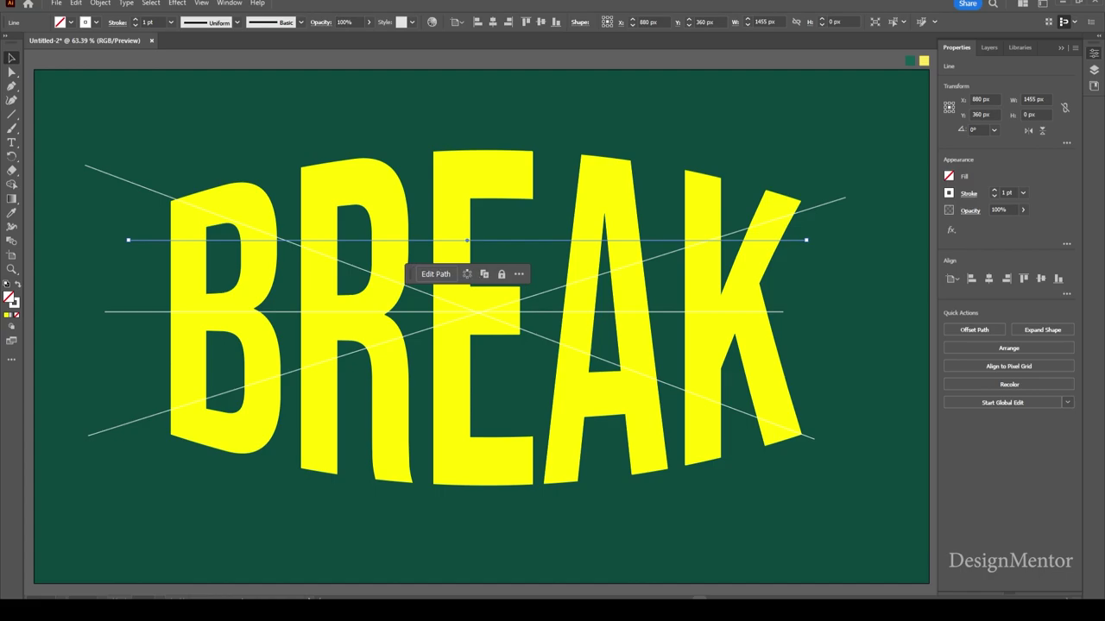
key(shift+Right)
key(shift+Right)
key(shift+Right)
key(shift+Right)
key(shift+Right)
key(shift+Left)
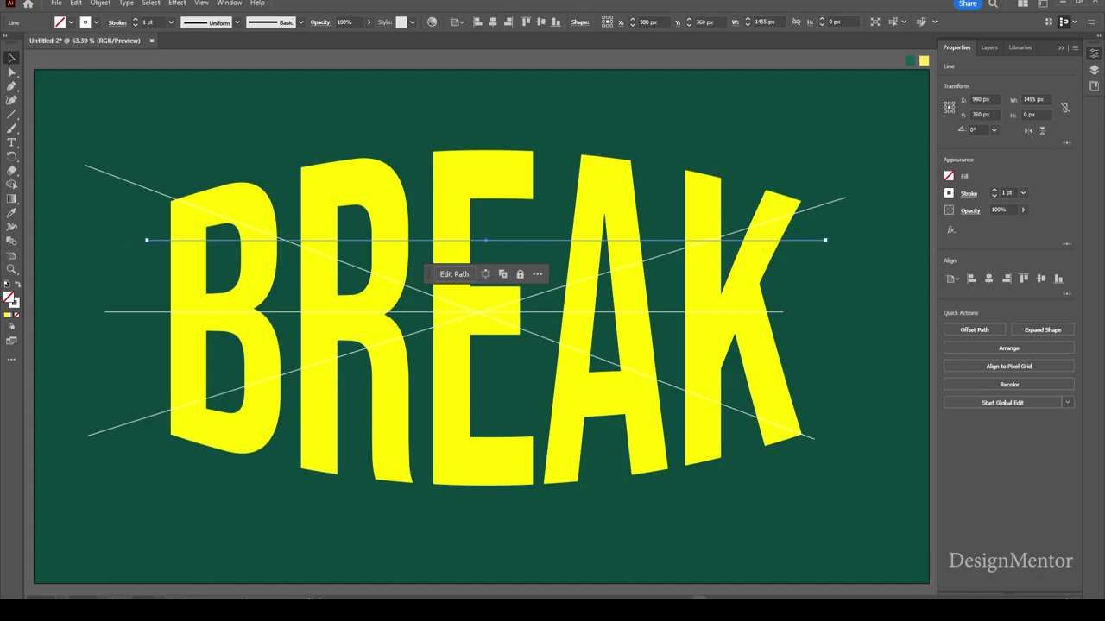
key(alt+shift+Down)
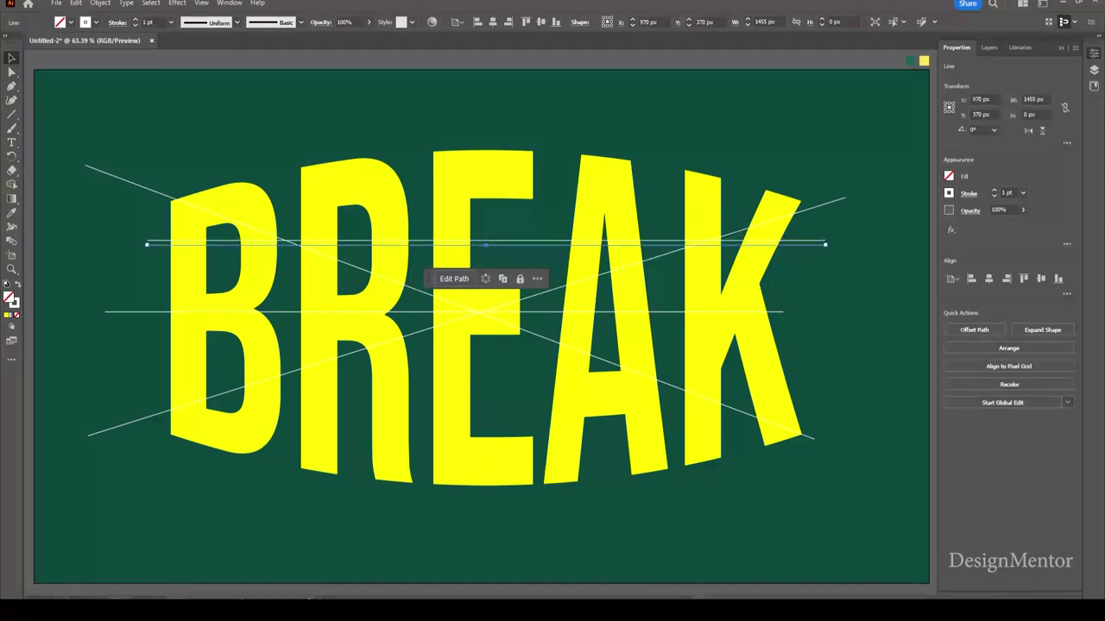
key(shift+Down)
key(shift+Down)
key(shift+Down)
key(shift+Down)
key(shift+Down)
key(shift+Down)
key(shift+Down)
key(shift+Down)
key(shift+Down)
key(shift+Down)
key(shift+Down)
key(shift+Down)
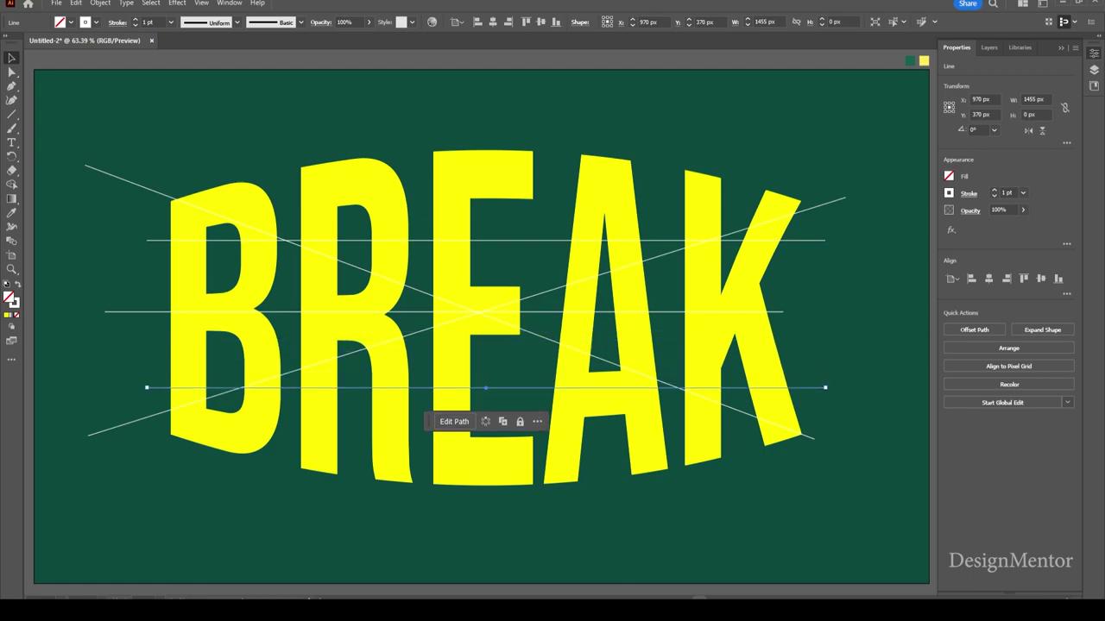
key(shift+Down)
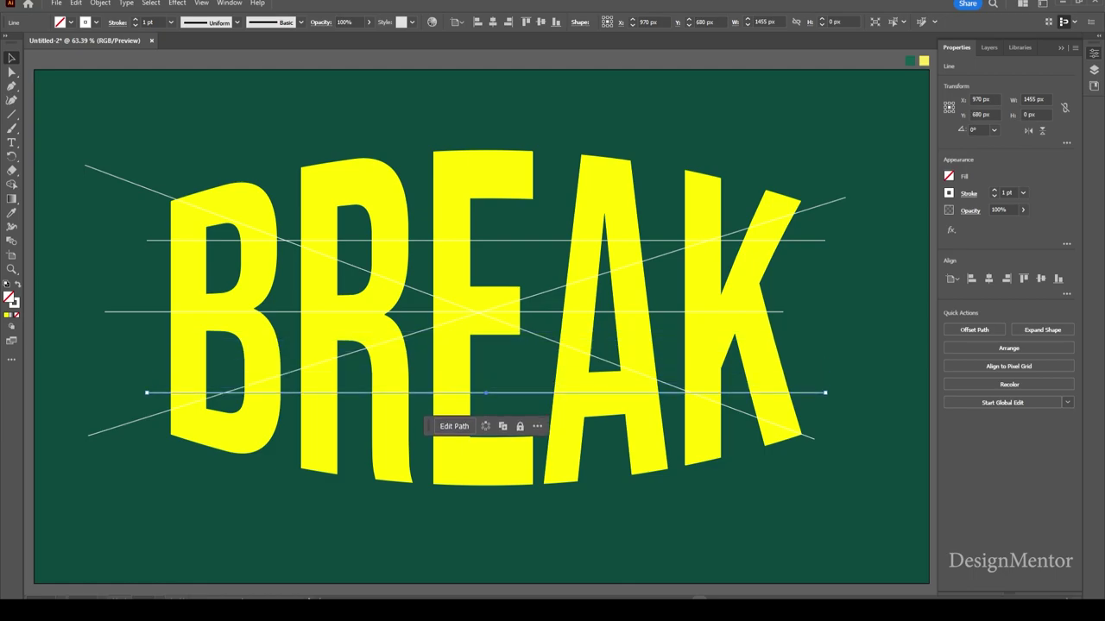
key(shift+Left)
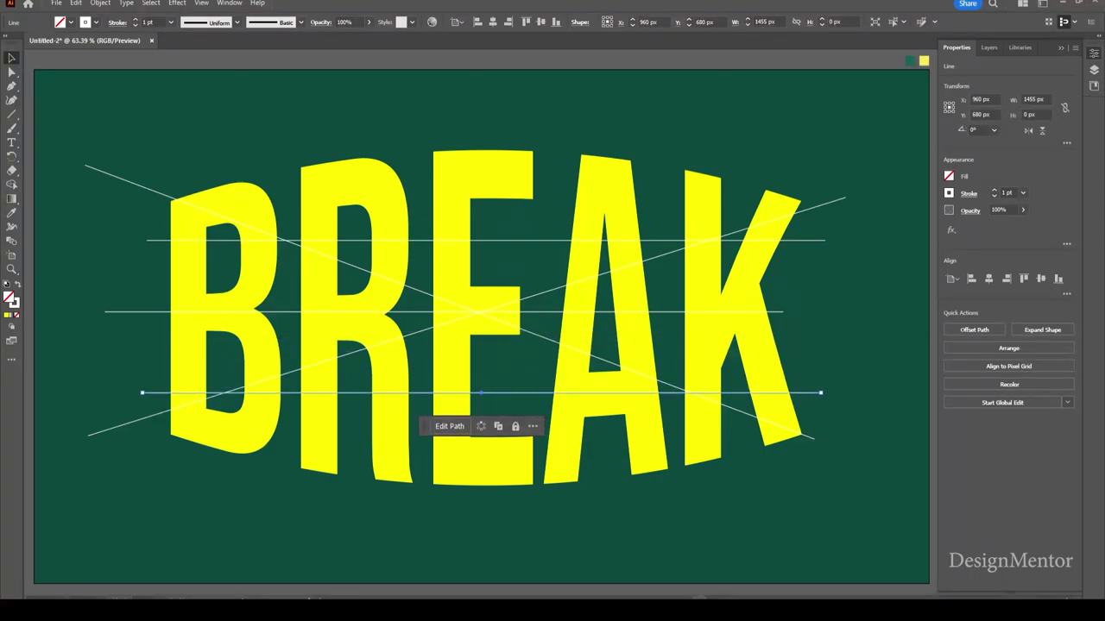
key(ctrl+shift+a)
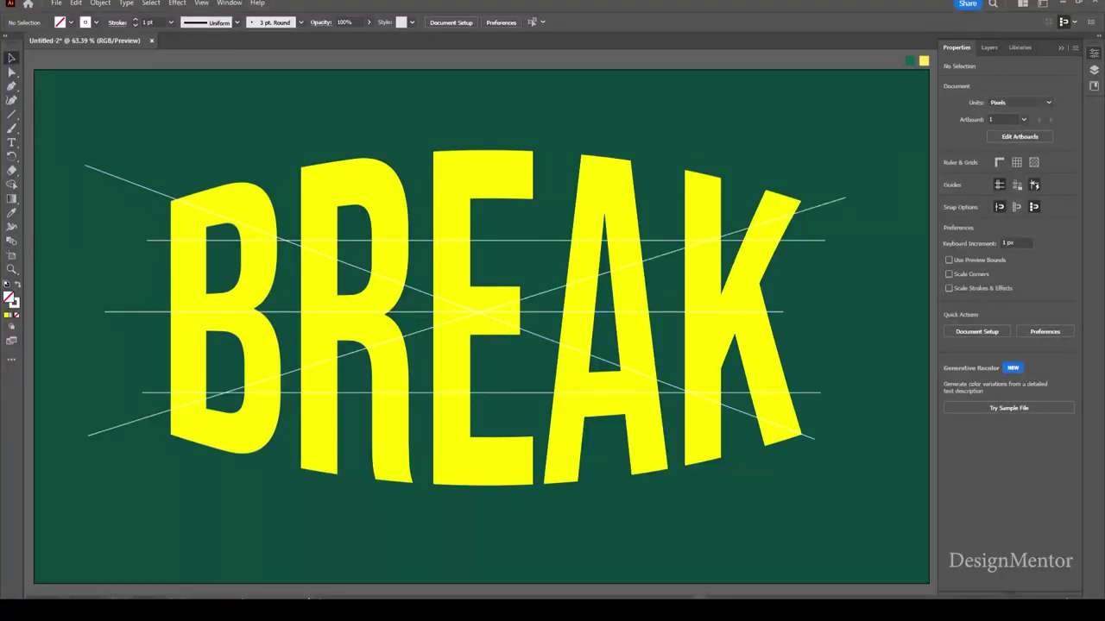
- Alt-drag two more copies of the line to sit near BREAK's top and bottom
click(483, 240)
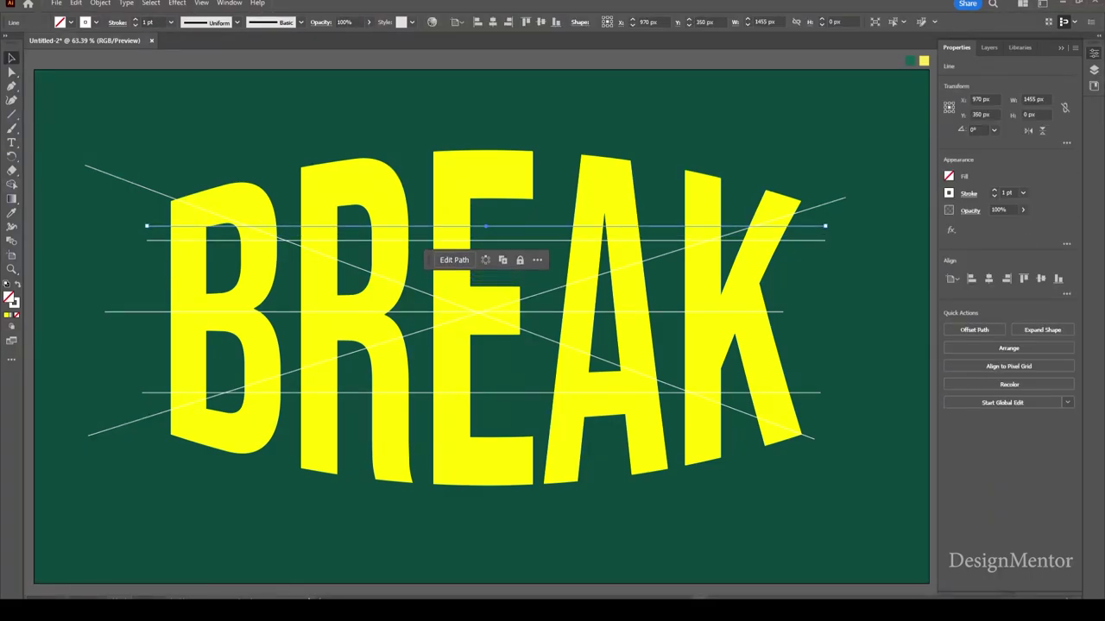
drag(485, 240, 485, 188)
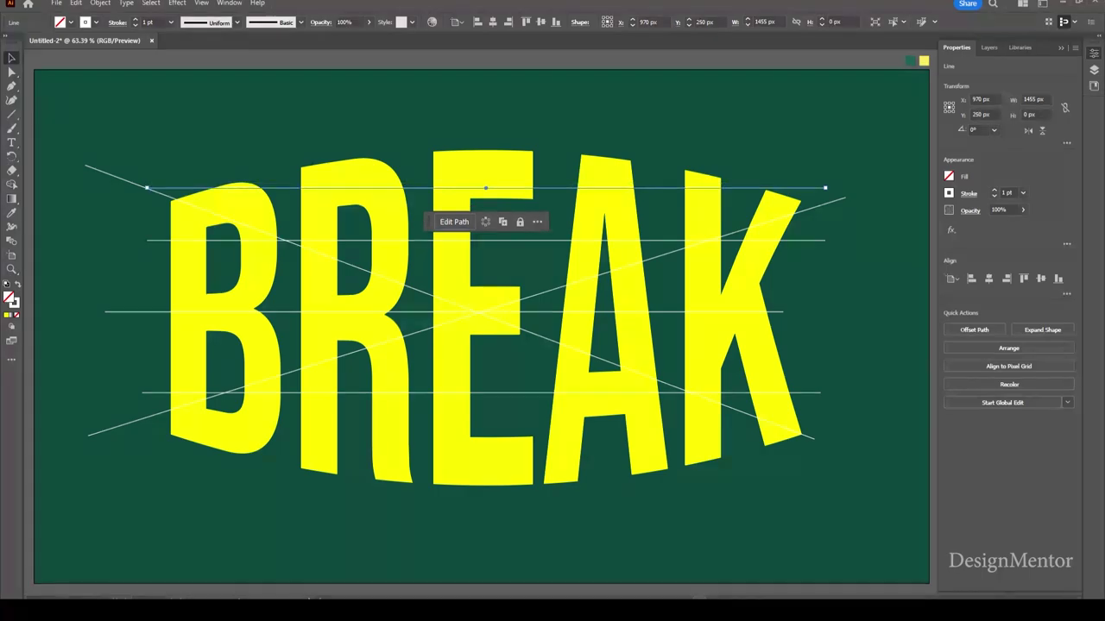
key(shift+Down)
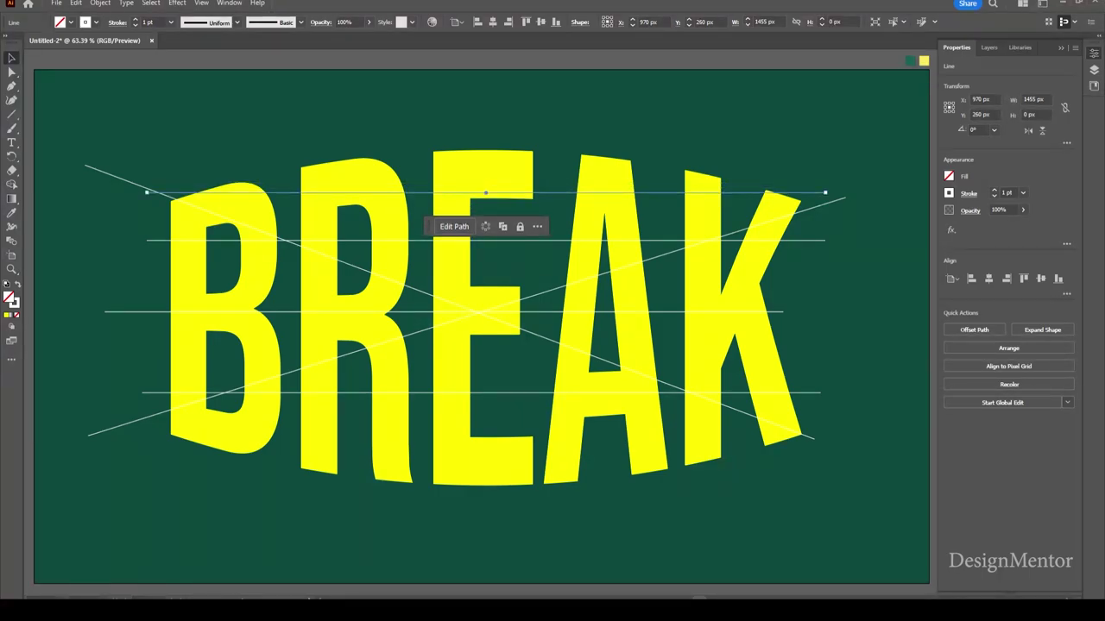
click(519, 392)
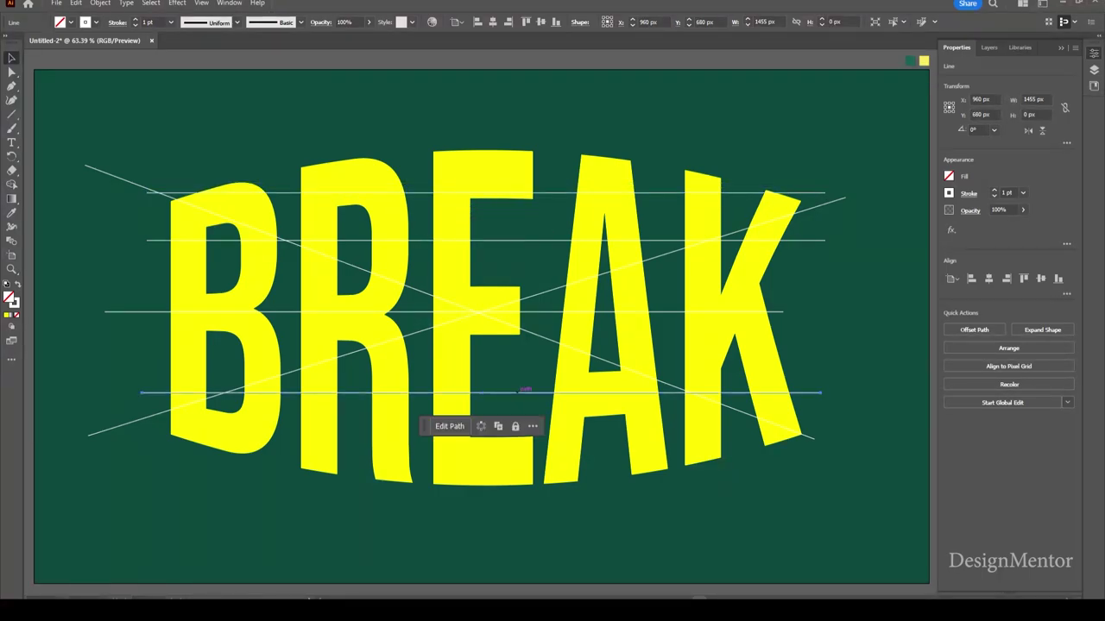
drag(520, 393, 520, 430)
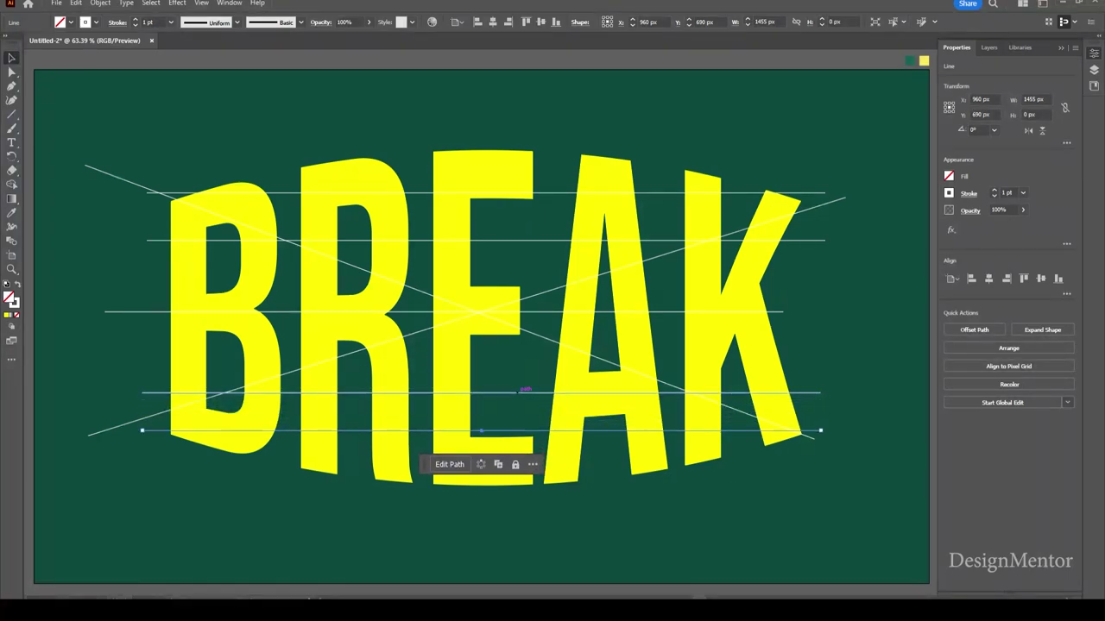
key(shift+Down)
key(shift+Down)
key(shift+Down)
key(shift+Down)
key(shift+Down)
key(shift+Down)
key(shift+Down)
key(shift+Down)
key(shift+Down)
key(shift+Down)
key(shift+Down)
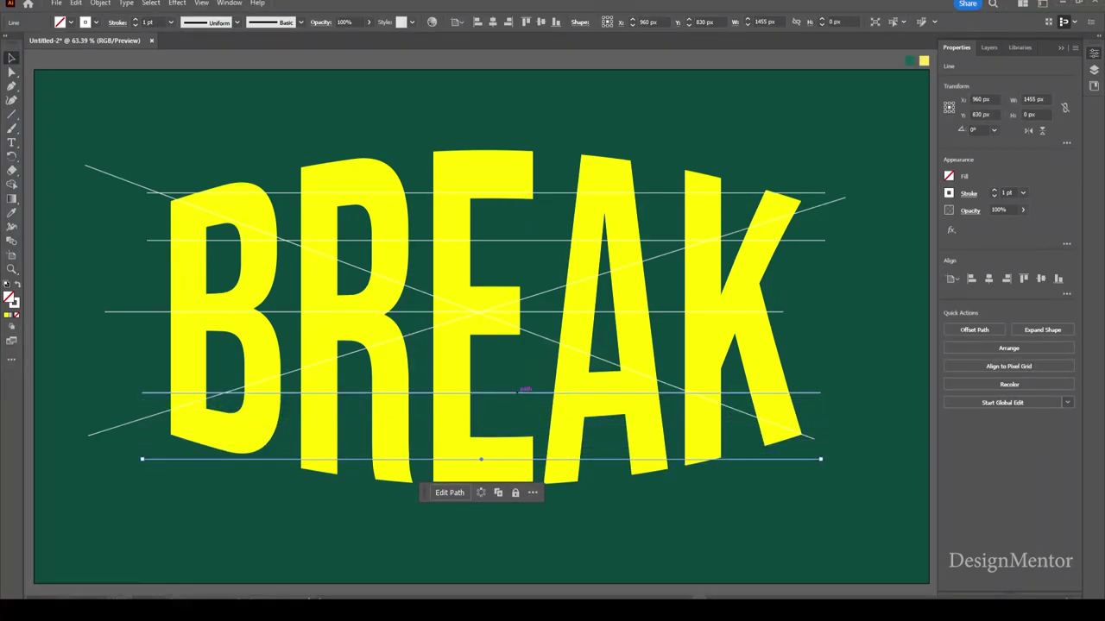
key(shift+Up)
key(shift+Up)
key(ctrl+shift+a)
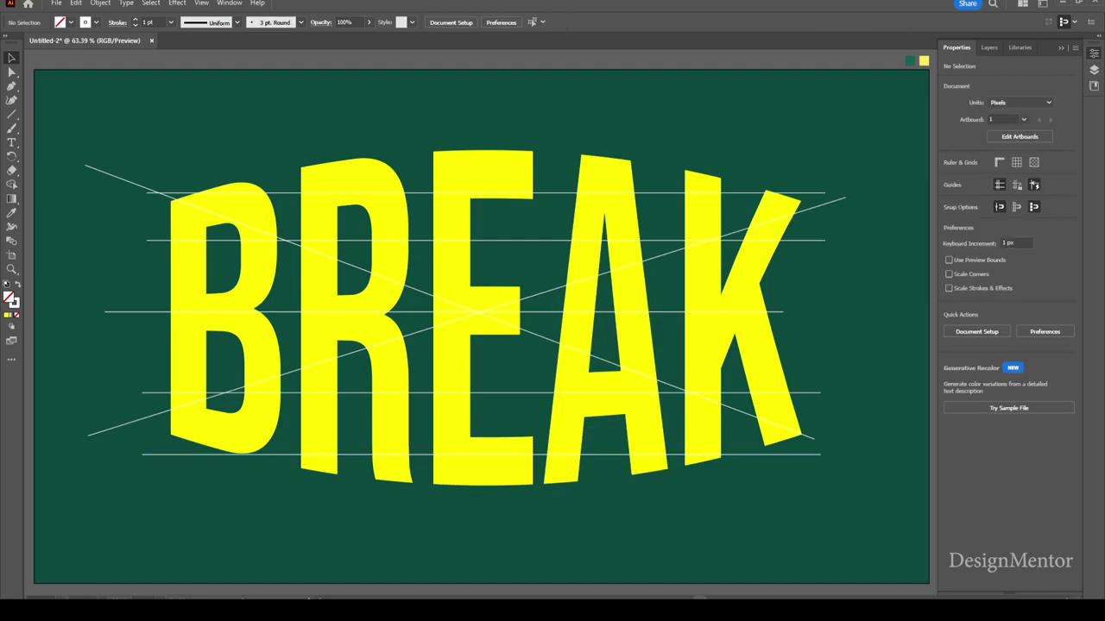
- Divide BREAK and all crossing lines with Pathfinder Divide, then ungroup the pieces
key(ctrl+a)
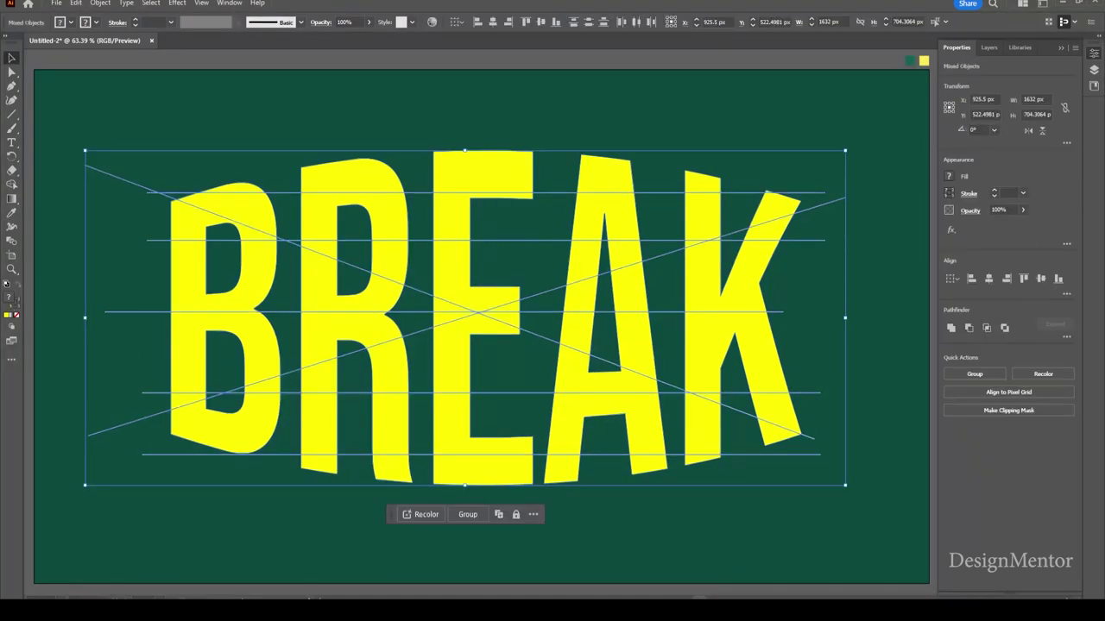
click(229, 3)
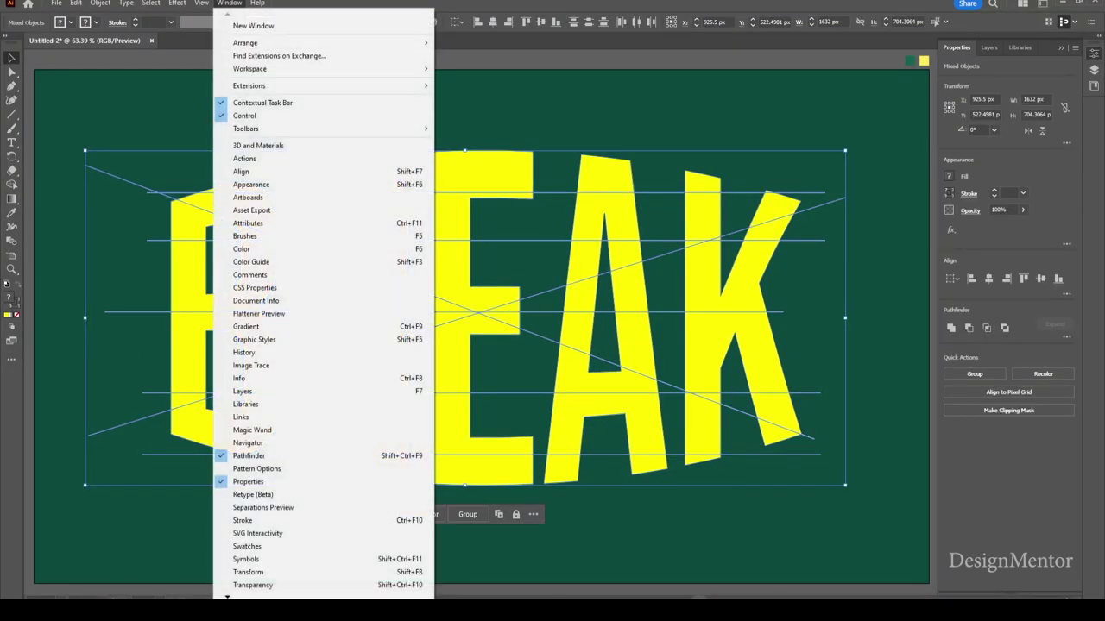
click(259, 183)
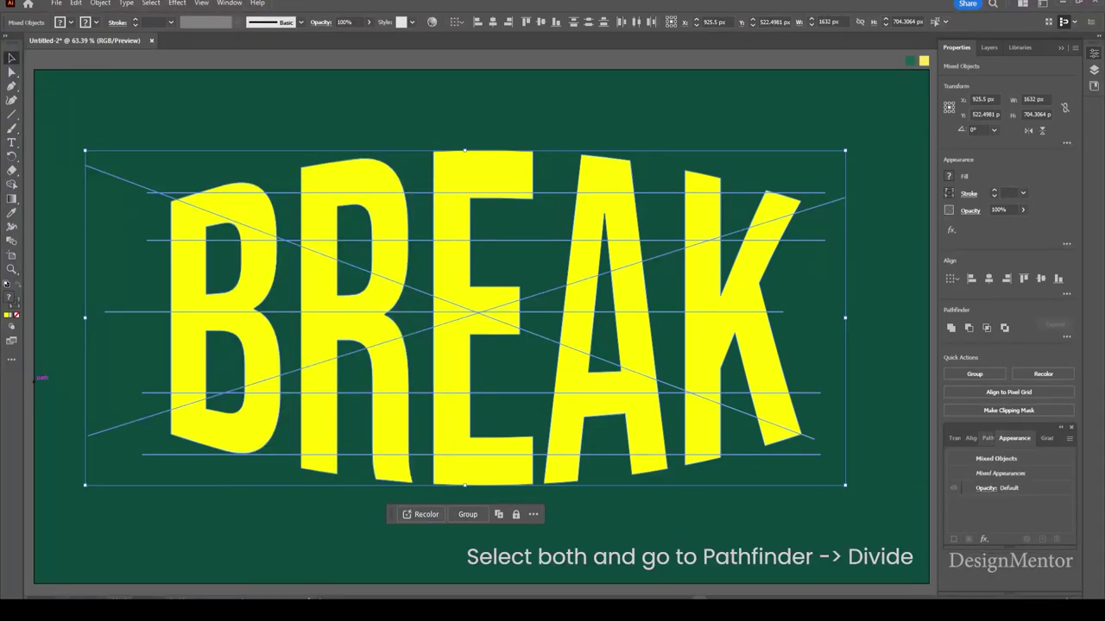
click(987, 437)
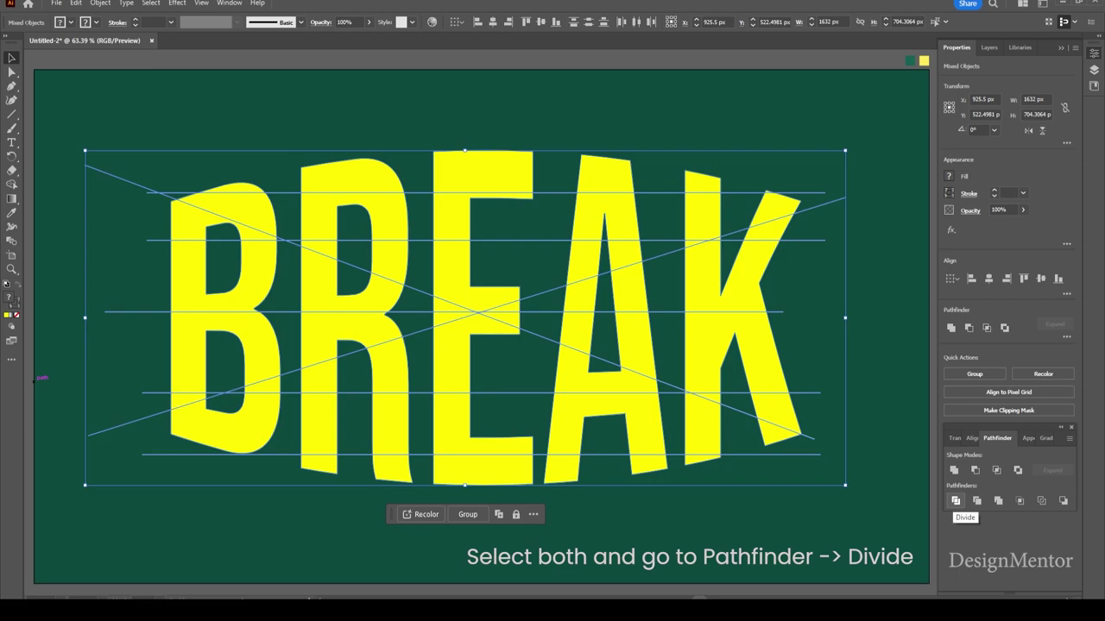
click(956, 501)
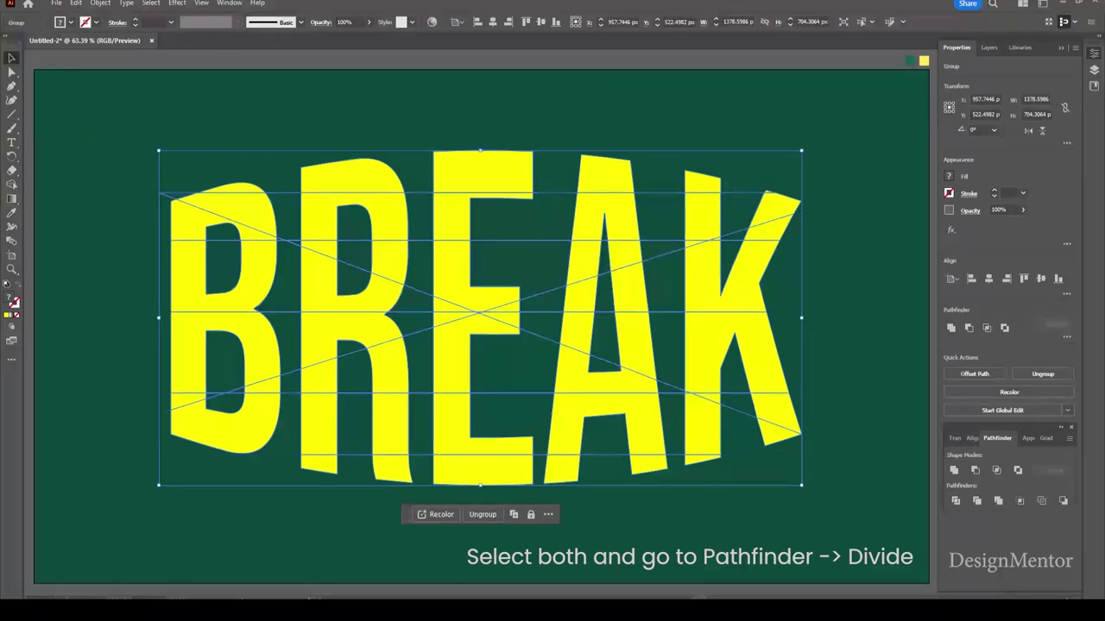
right_click(481, 168)
click(515, 340)
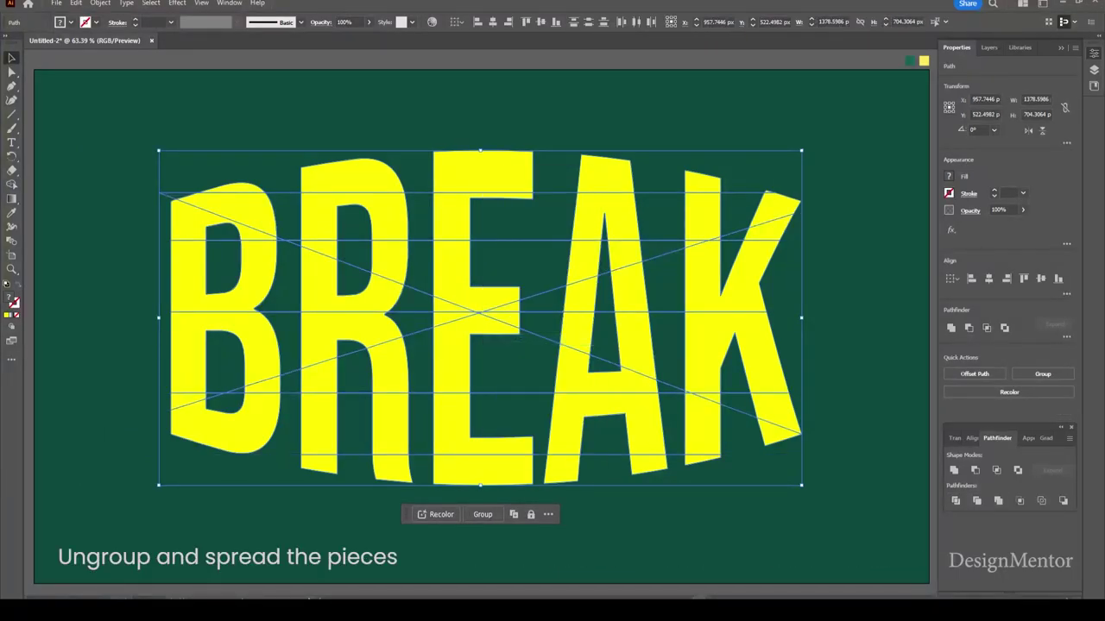
key(ctrl+shift+a)
key(ctrl+a)
- Shift the lower and bottom strips of BREAK down and the top strip up
right_click(578, 274)
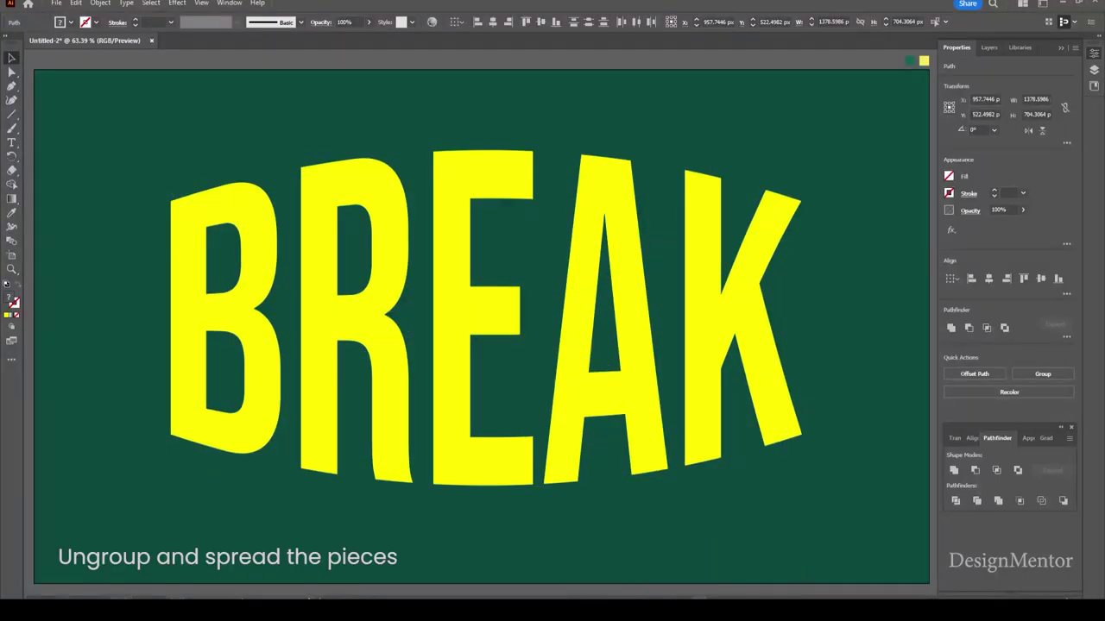
key(Escape)
key(ctrl+shift+a)
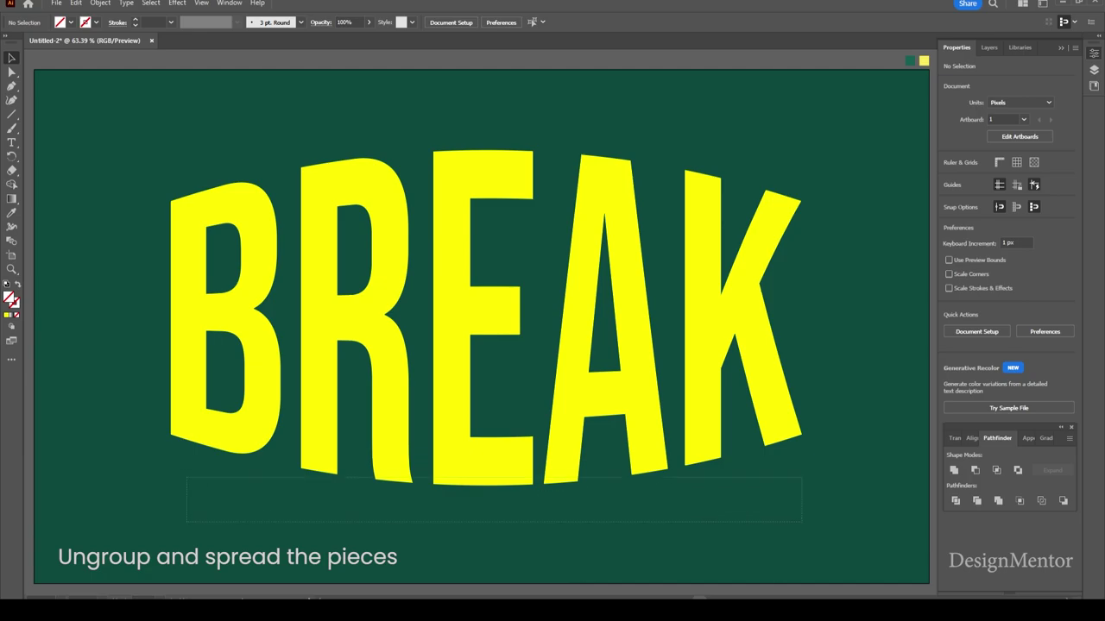
drag(149, 522, 803, 439)
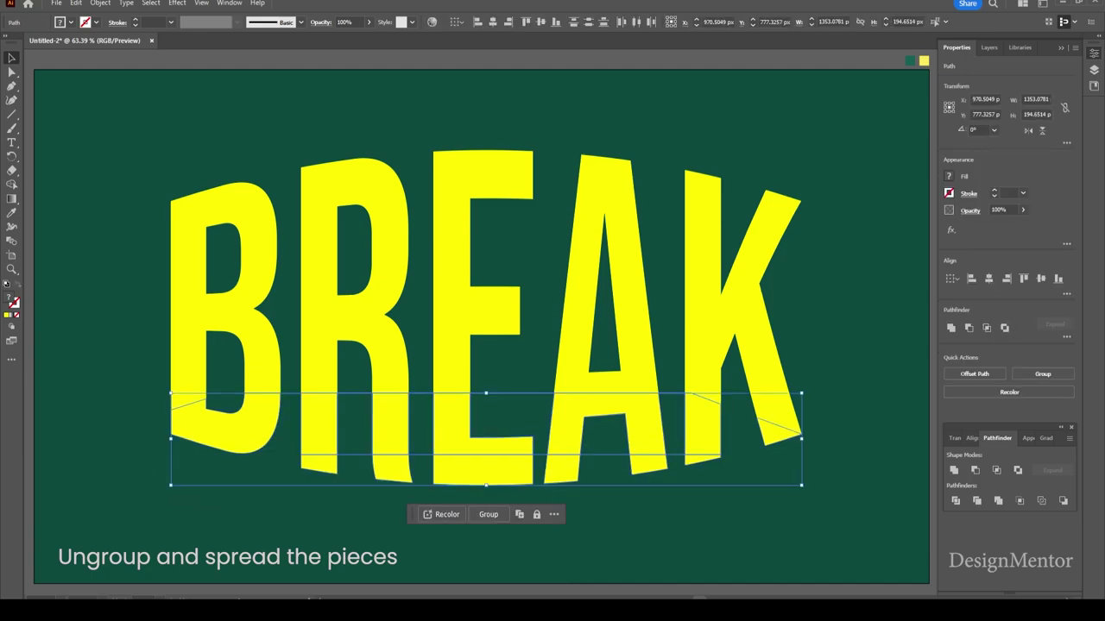
key(shift+Down)
key(shift+Down)
key(shift+Down)
key(shift+Down)
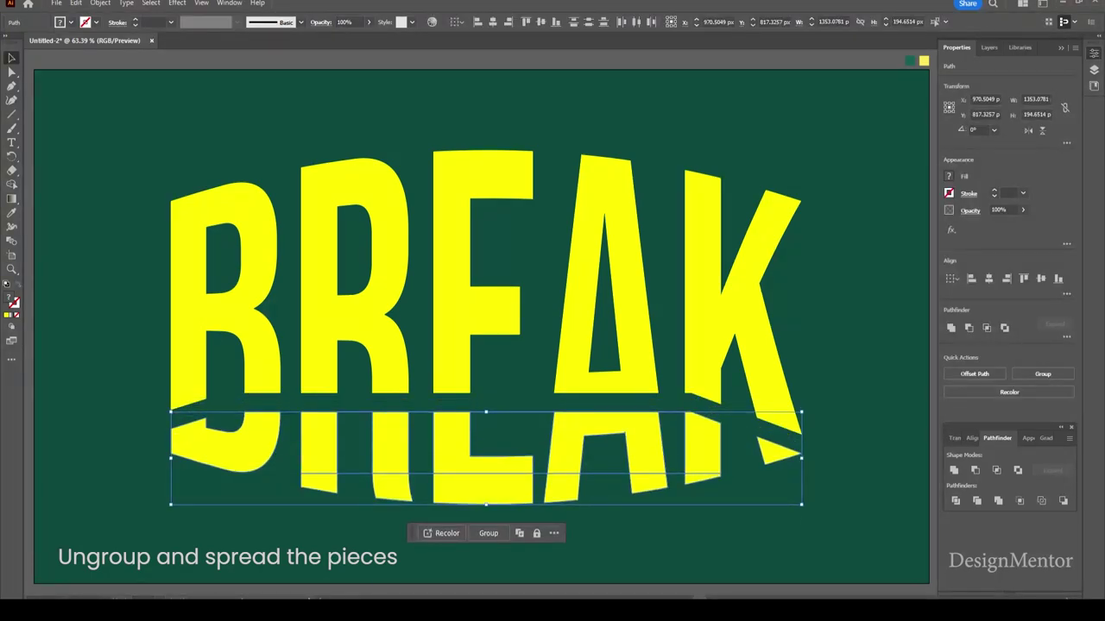
key(ctrl+shift+a)
drag(259, 544, 678, 494)
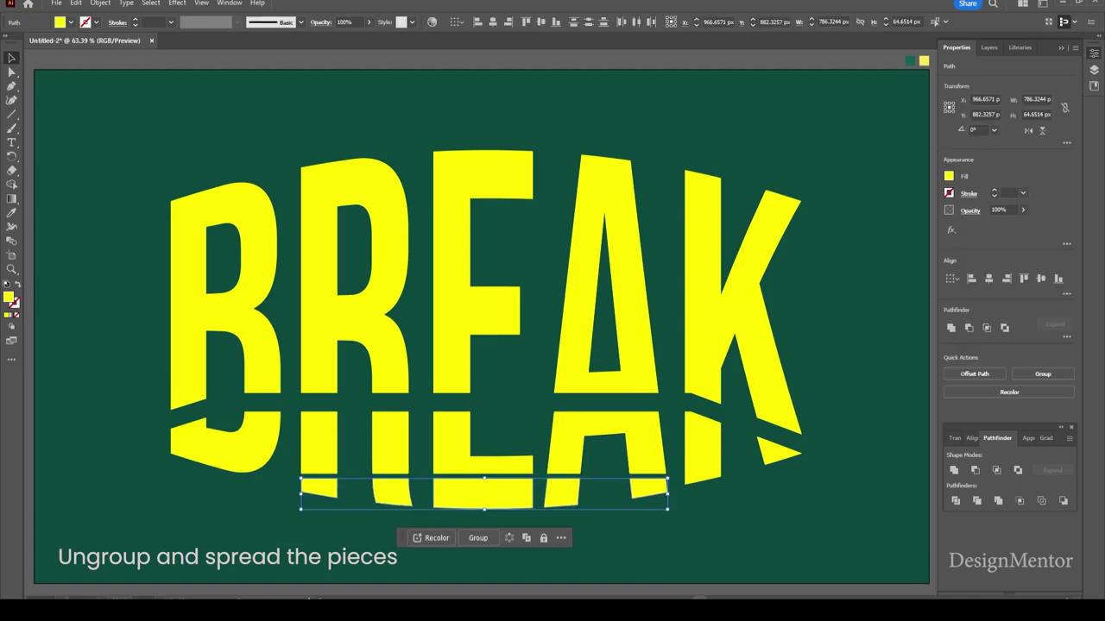
key(shift+Down)
drag(110, 115, 837, 221)
key(shift+Up)
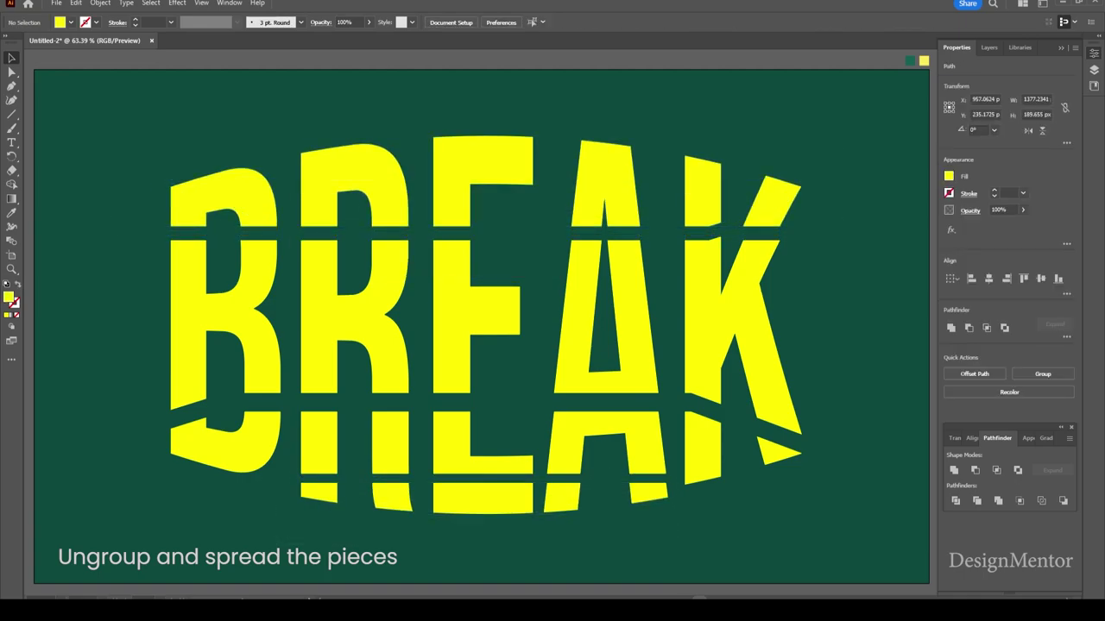
- Shift the middle and lower B slices left and a middle K slice right
key(shift+Up)
click(224, 276)
drag(224, 276, 214, 276)
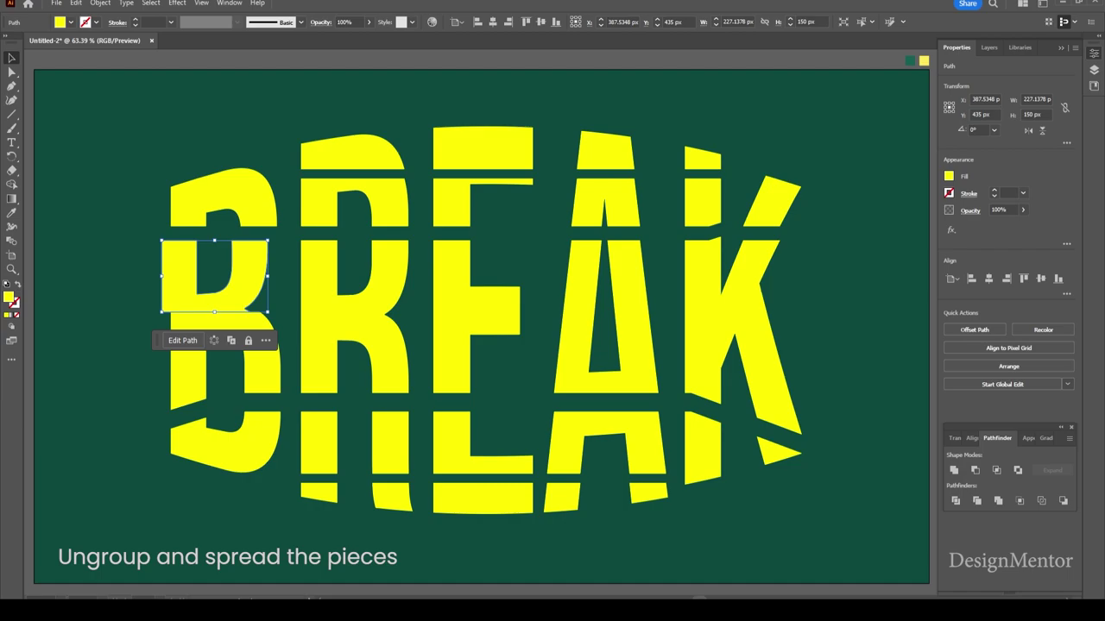
drag(268, 328, 221, 318)
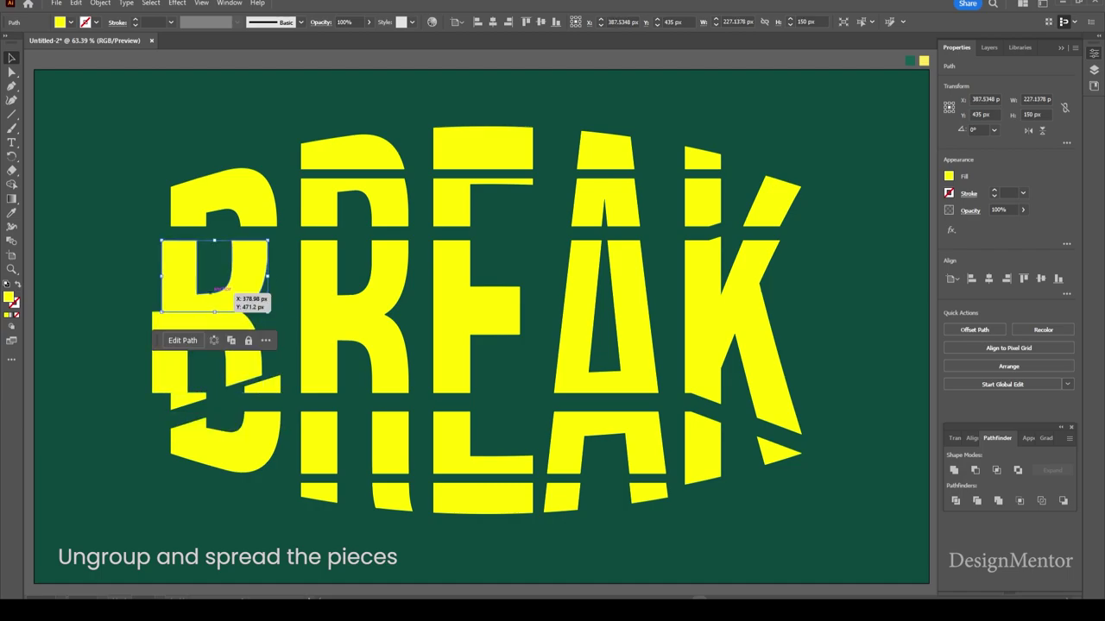
click(734, 354)
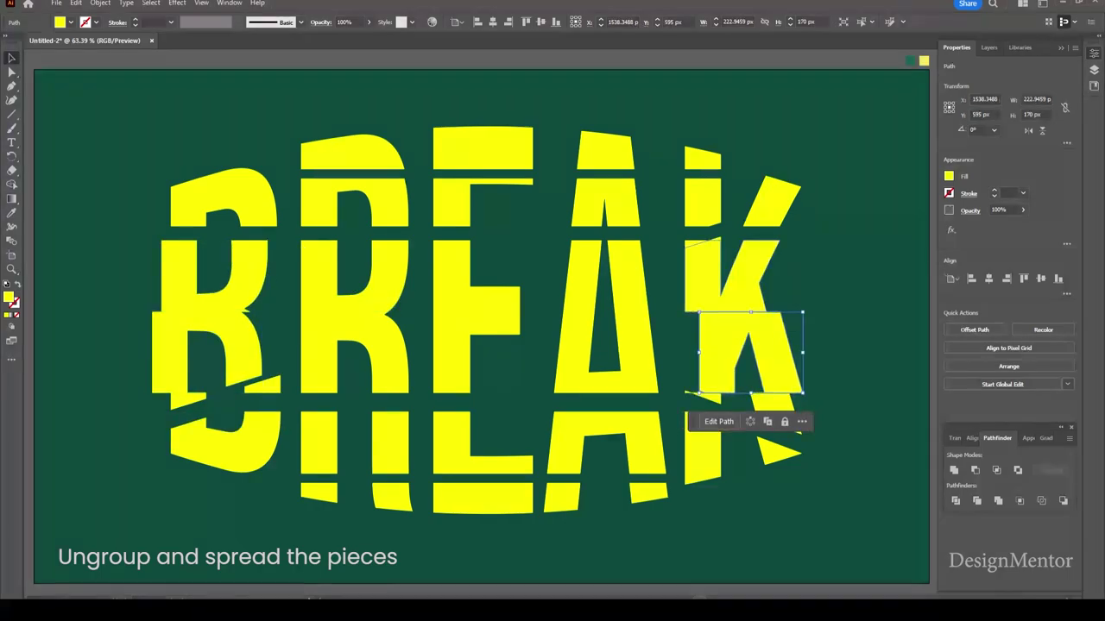
drag(734, 354, 743, 354)
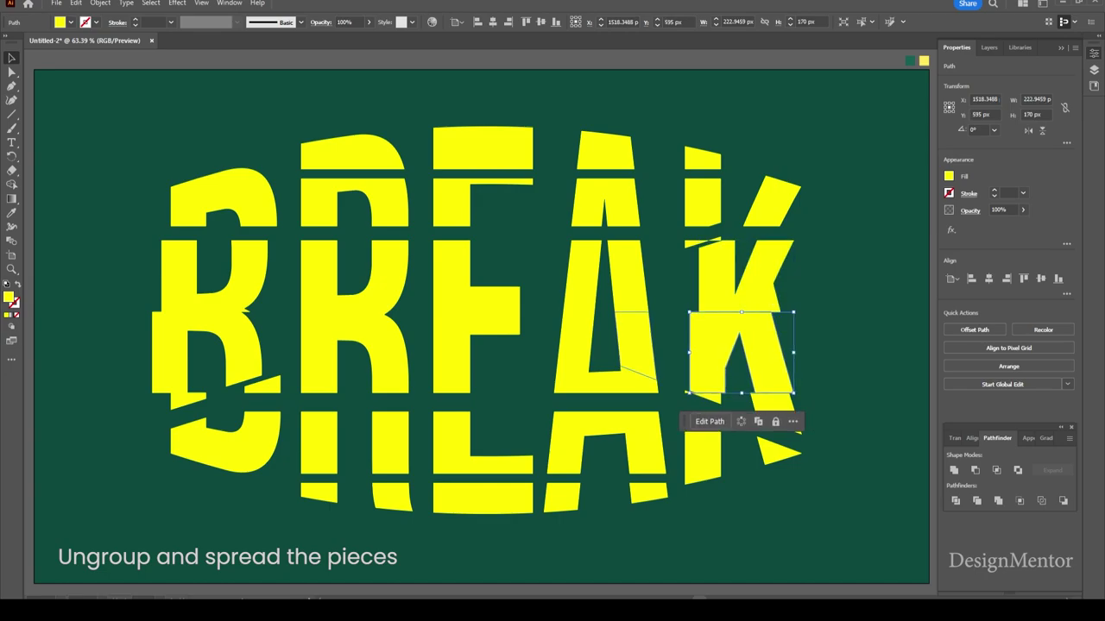
- Push a small A-leg slice upward and nudge the E's top bar right
click(647, 345)
click(587, 332)
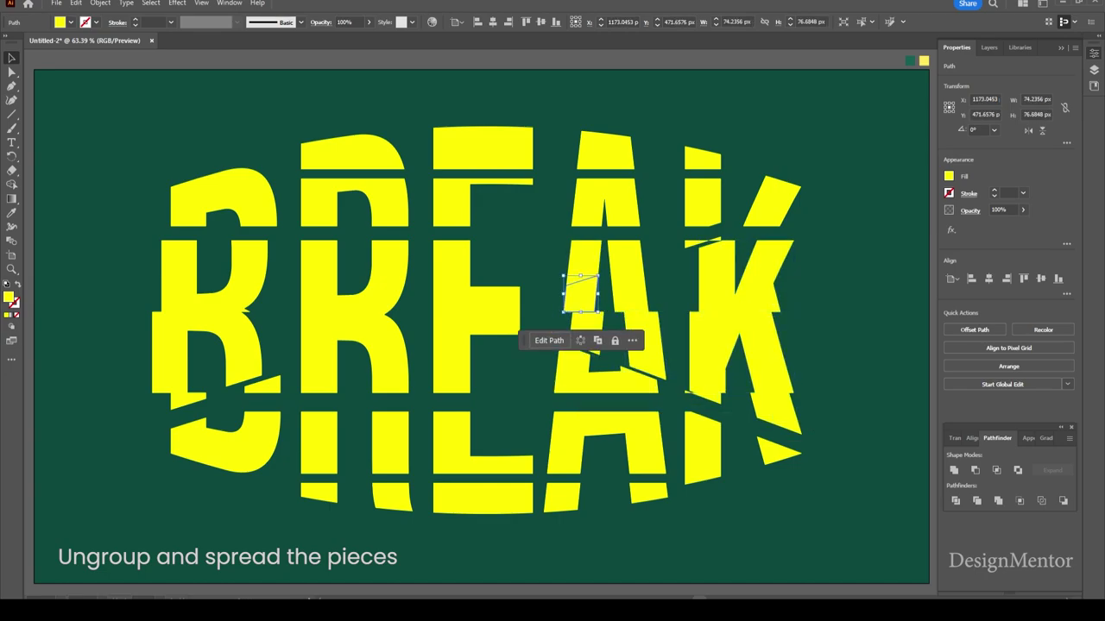
mouse_move(571, 287)
mouse_down()
mouse_move(577, 252)
mouse_move(594, 243)
mouse_up()
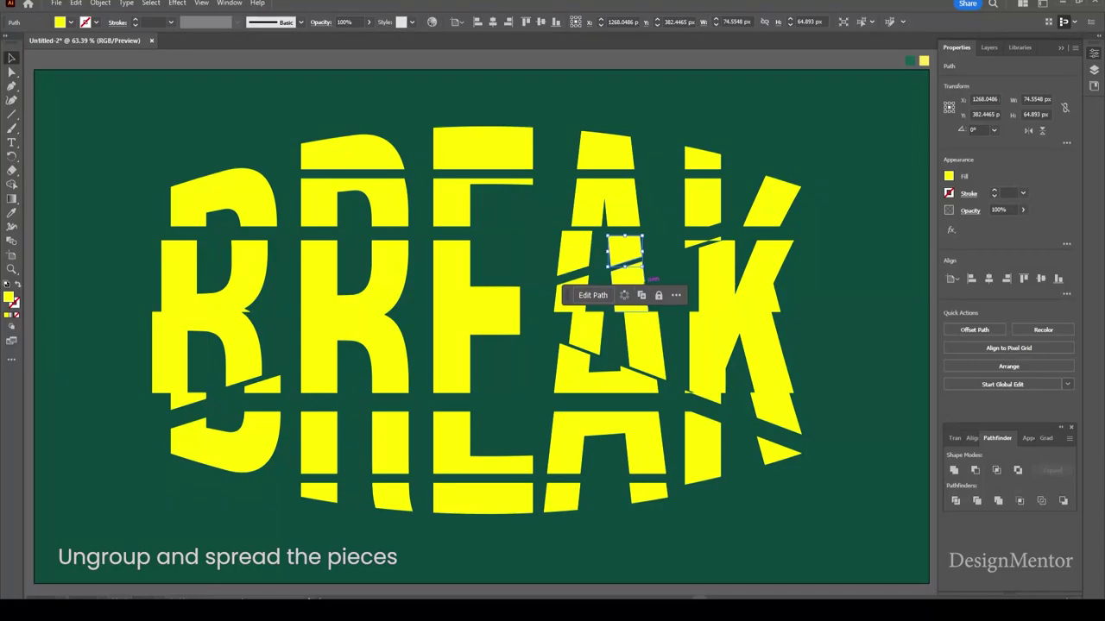
click(476, 277)
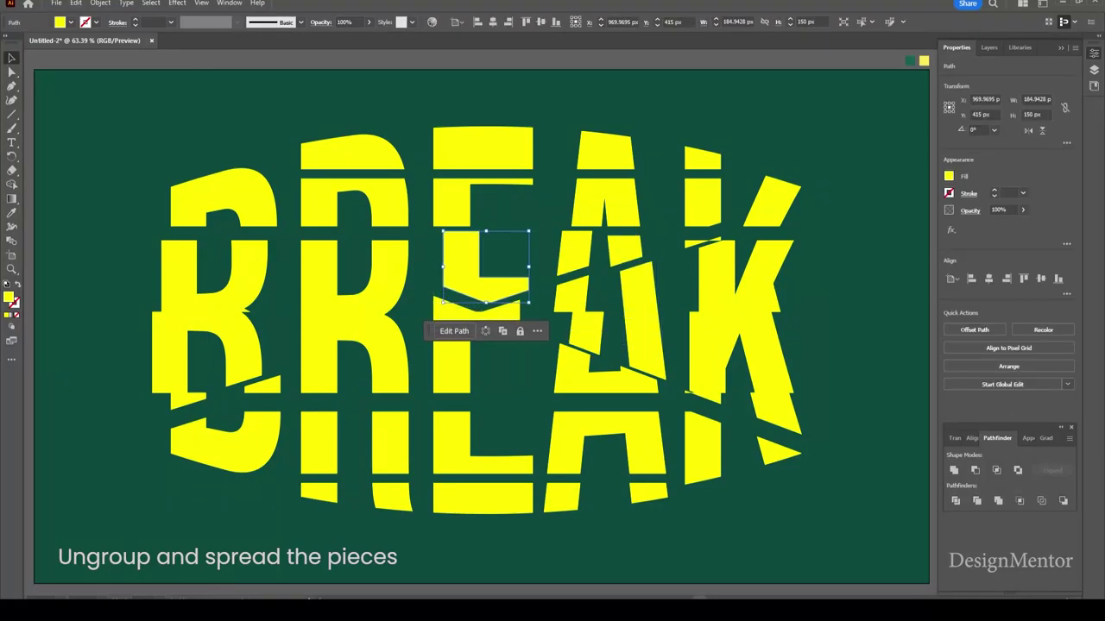
drag(483, 148, 491, 148)
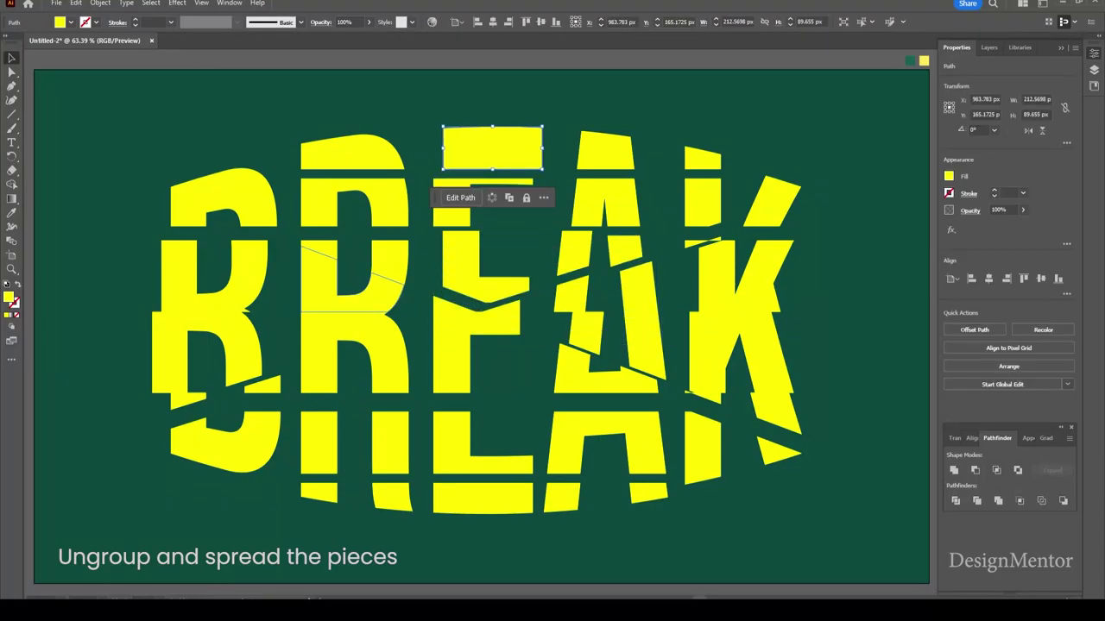
- Offset several R slices, moving them up-left and down-left out of line
drag(384, 271, 325, 247)
click(357, 293)
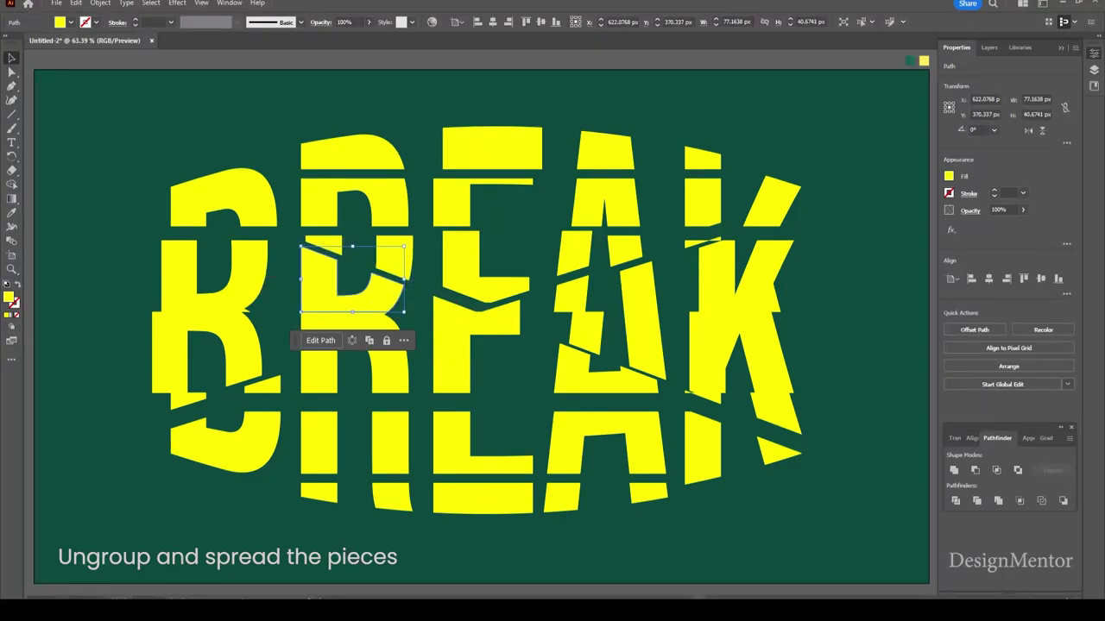
mouse_move(371, 284)
mouse_down()
mouse_move(363, 341)
mouse_move(317, 381)
mouse_move(319, 349)
mouse_up()
click(384, 371)
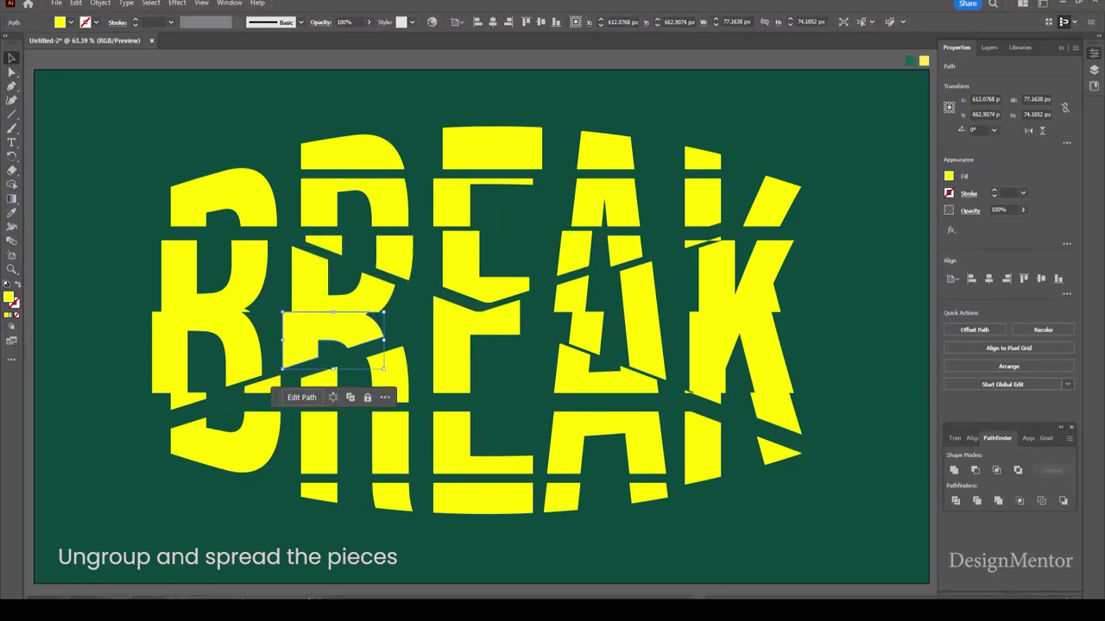
key(ctrl+shift+a)
click(215, 302)
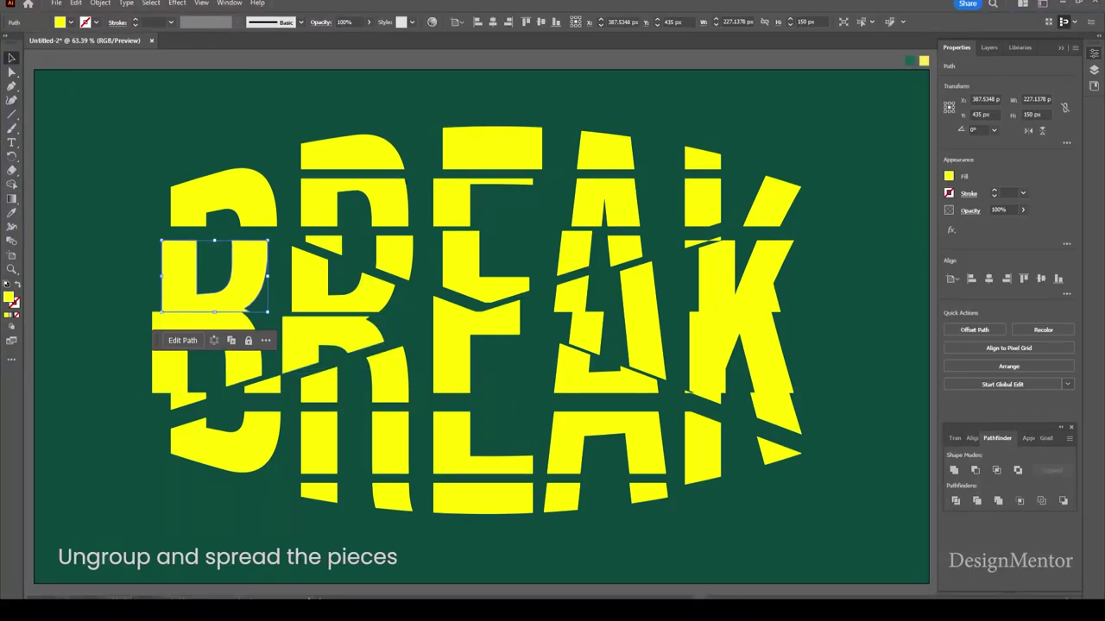
mouse_move(216, 302)
mouse_down()
mouse_move(190, 401)
mouse_move(194, 393)
mouse_up()
- Shift an E middle slice down-right, a sliver right, and an A slice down-right
click(225, 444)
drag(458, 358, 467, 372)
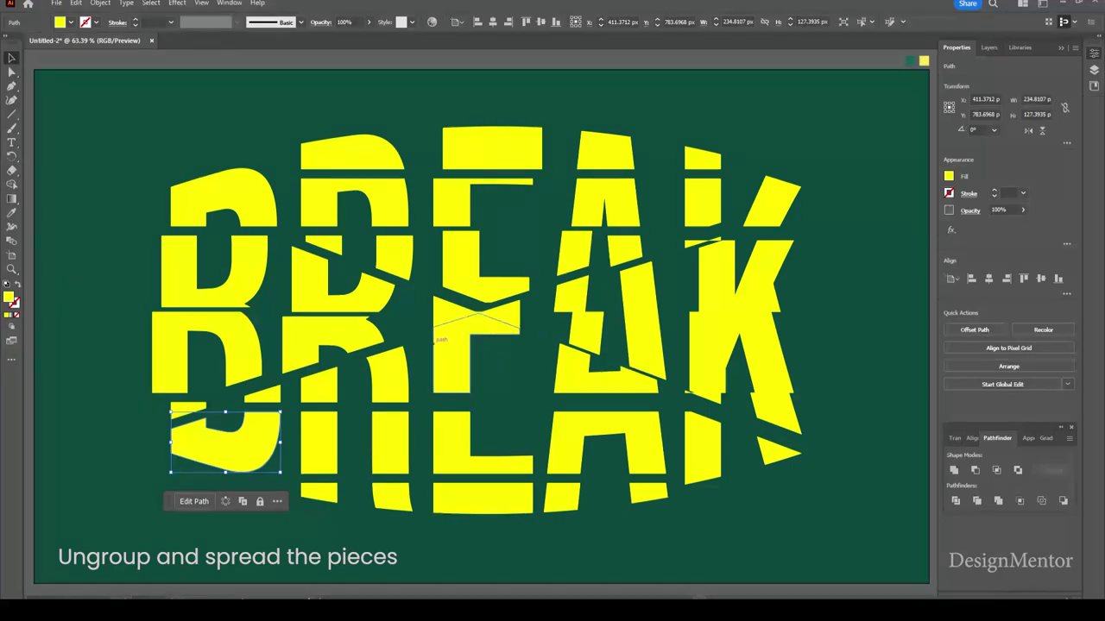
click(455, 304)
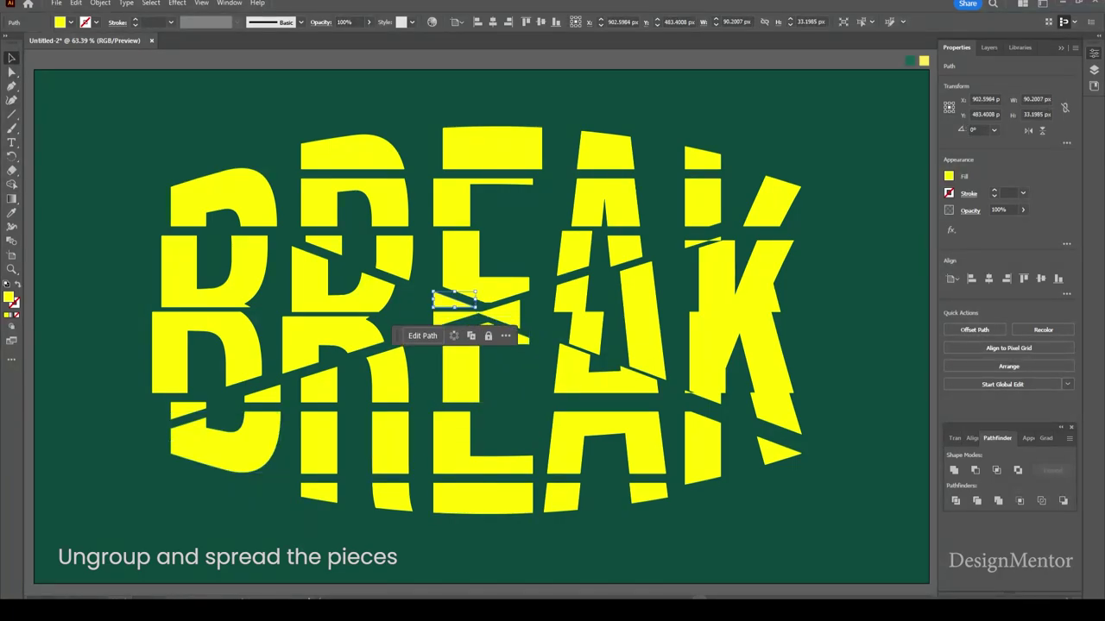
drag(455, 304, 501, 305)
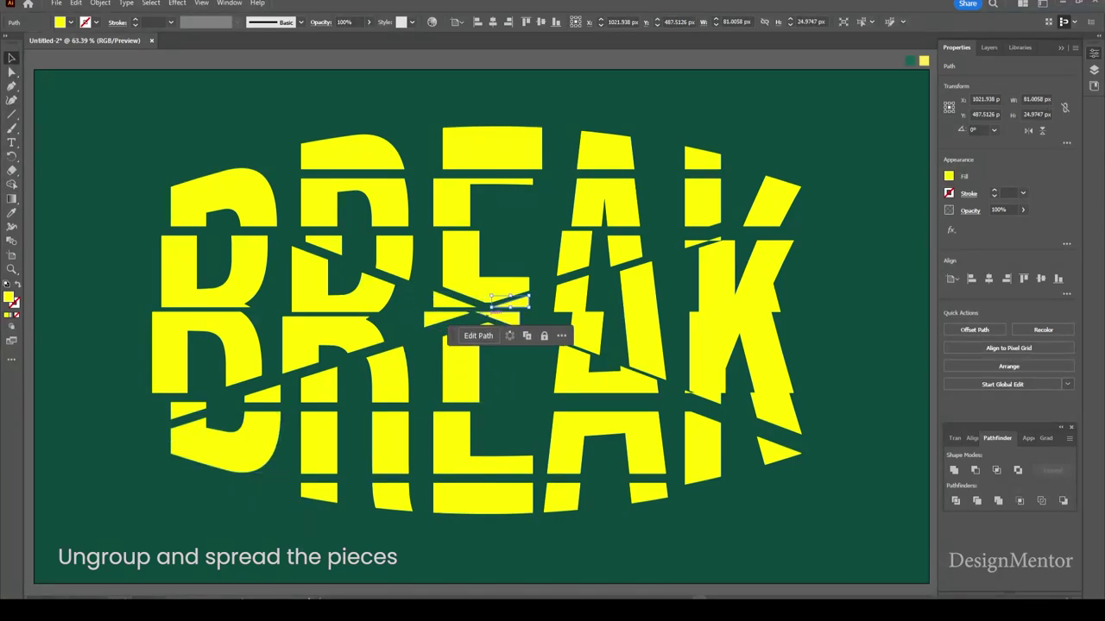
click(514, 325)
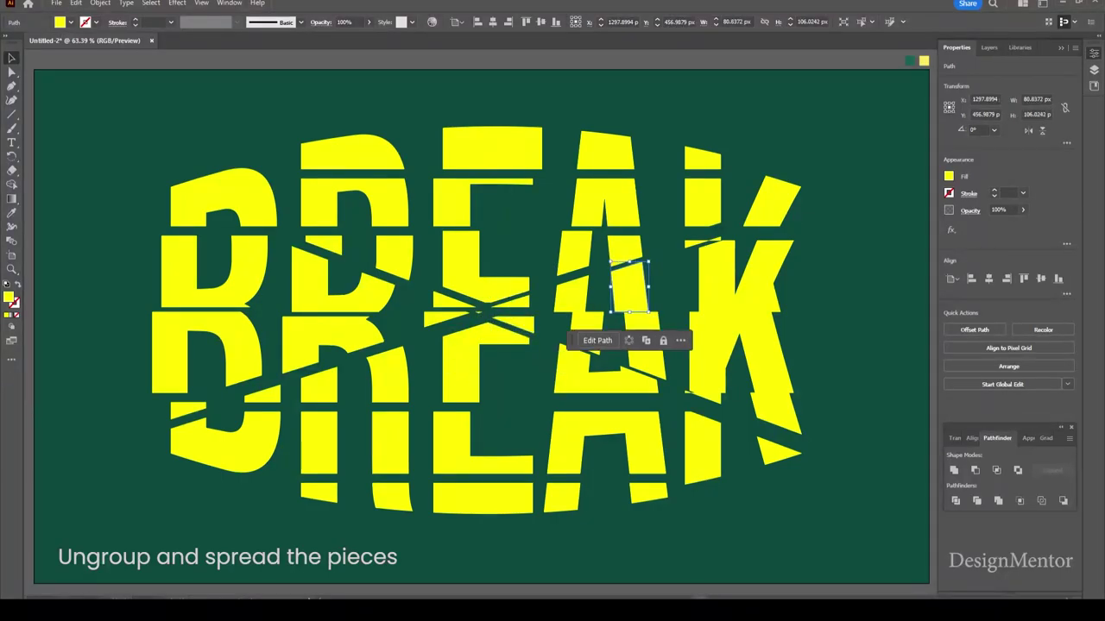
mouse_move(604, 339)
mouse_down()
mouse_move(665, 343)
mouse_move(624, 367)
mouse_up()
key(ctrl+shift+a)
click(663, 345)
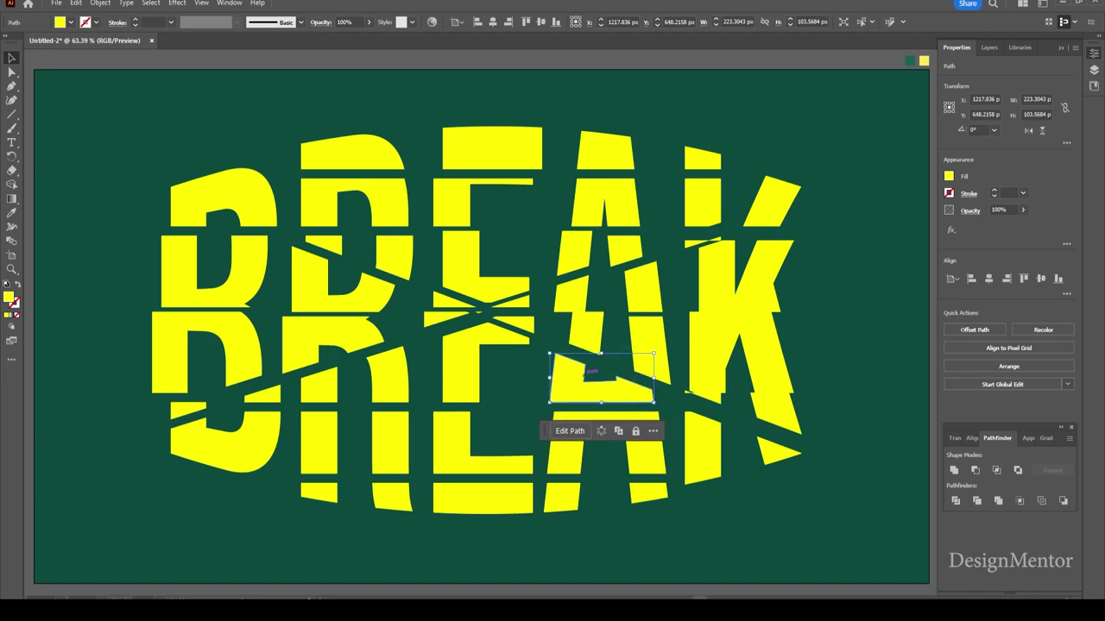
- Move a lower K slice right and drop the B's top sliver down into the B
drag(704, 470, 705, 399)
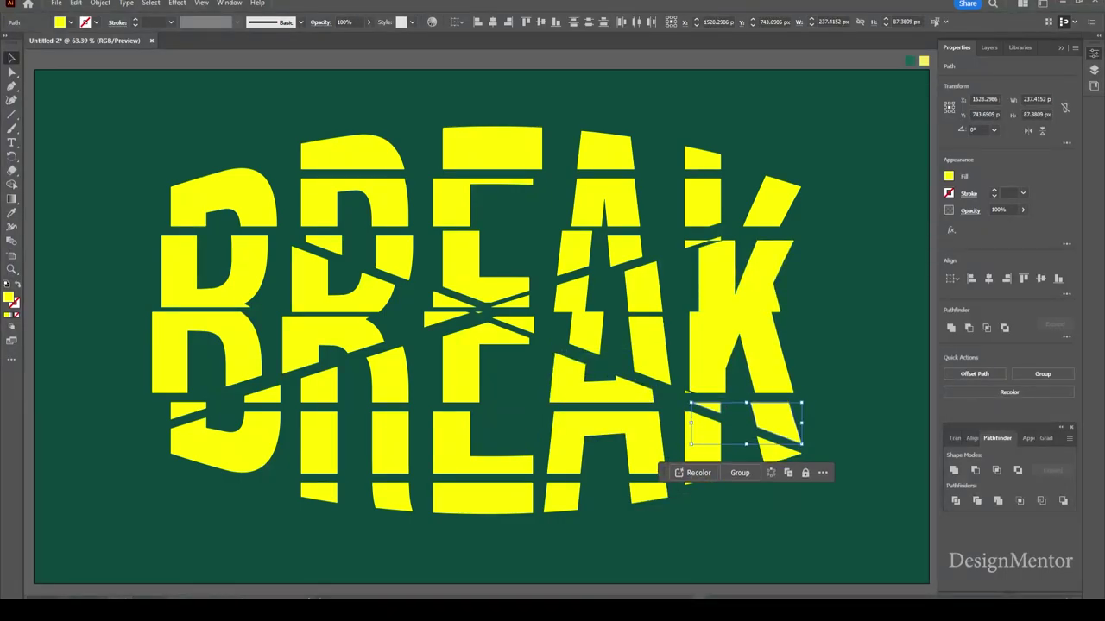
drag(742, 362, 761, 362)
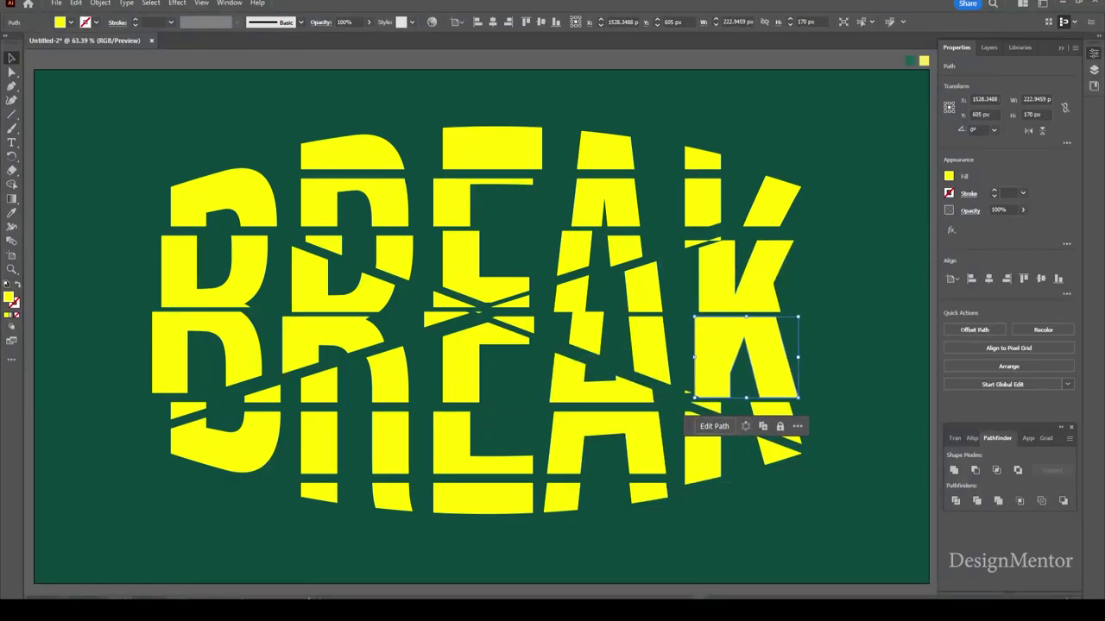
click(231, 172)
mouse_move(232, 173)
mouse_down()
mouse_move(231, 158)
mouse_move(232, 212)
mouse_move(278, 397)
mouse_up()
click(460, 222)
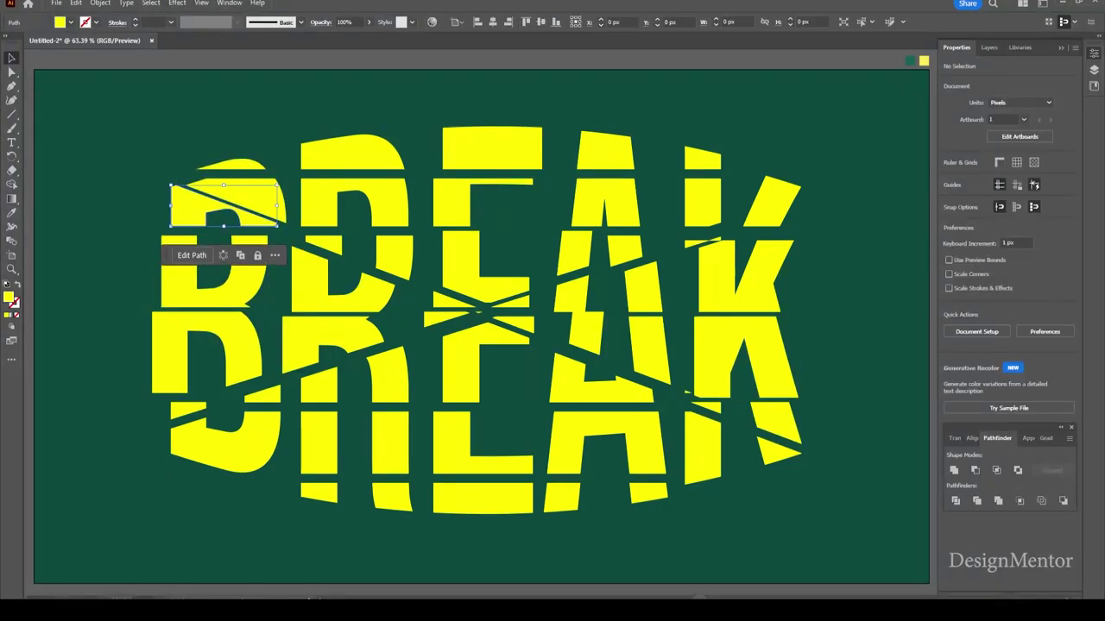
- Inspect the bottom slices of B, R, E, A and K, then deselect
click(250, 436)
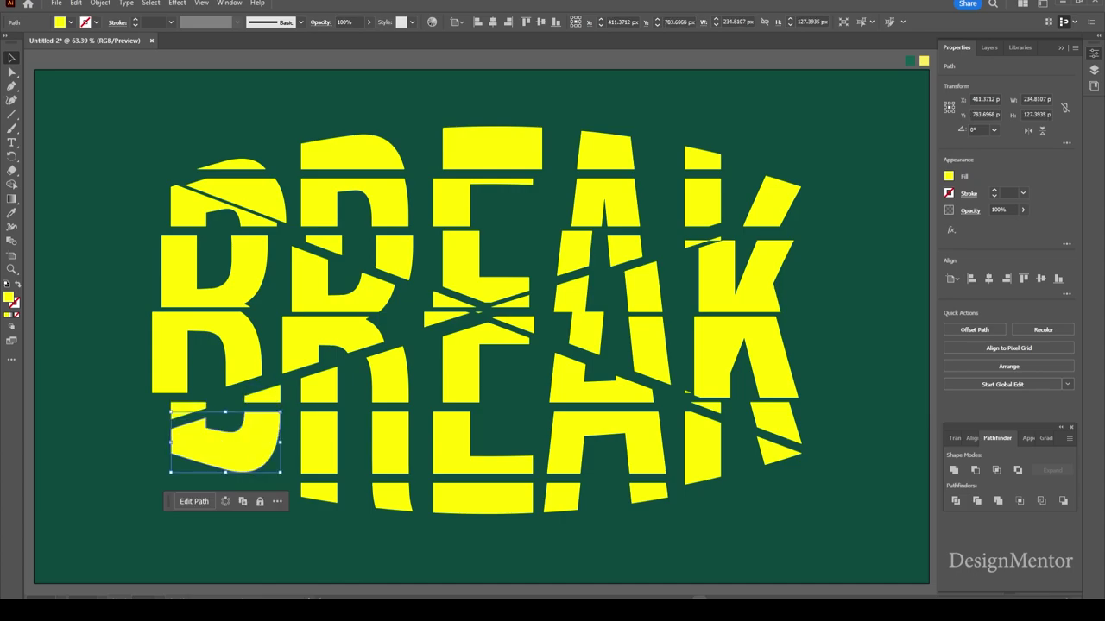
click(336, 442)
click(337, 496)
click(483, 500)
click(483, 444)
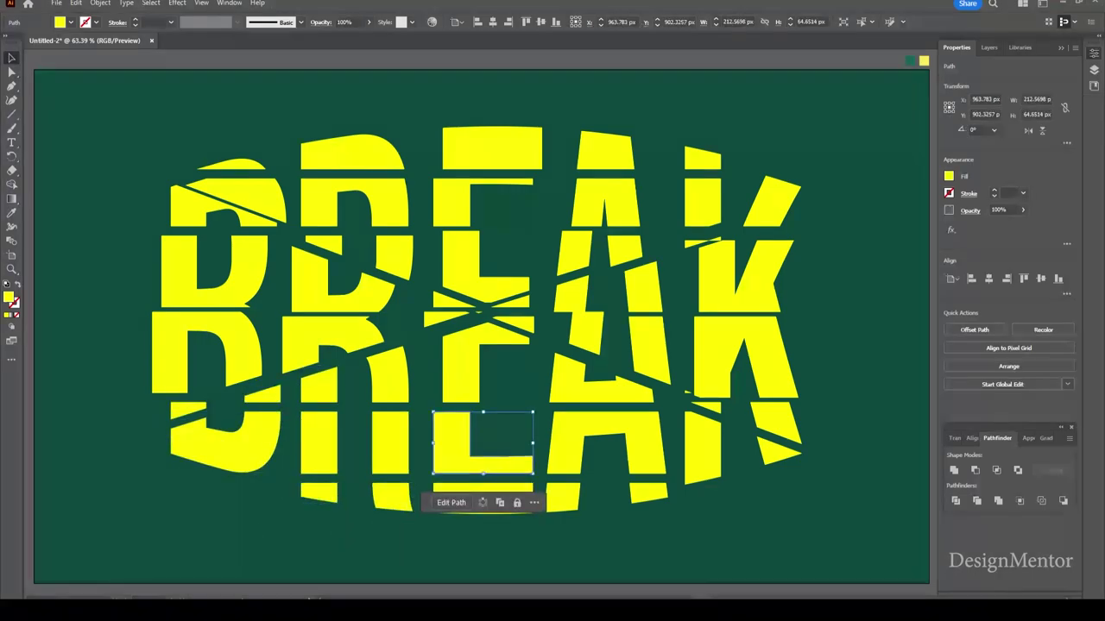
click(604, 445)
click(702, 440)
click(712, 489)
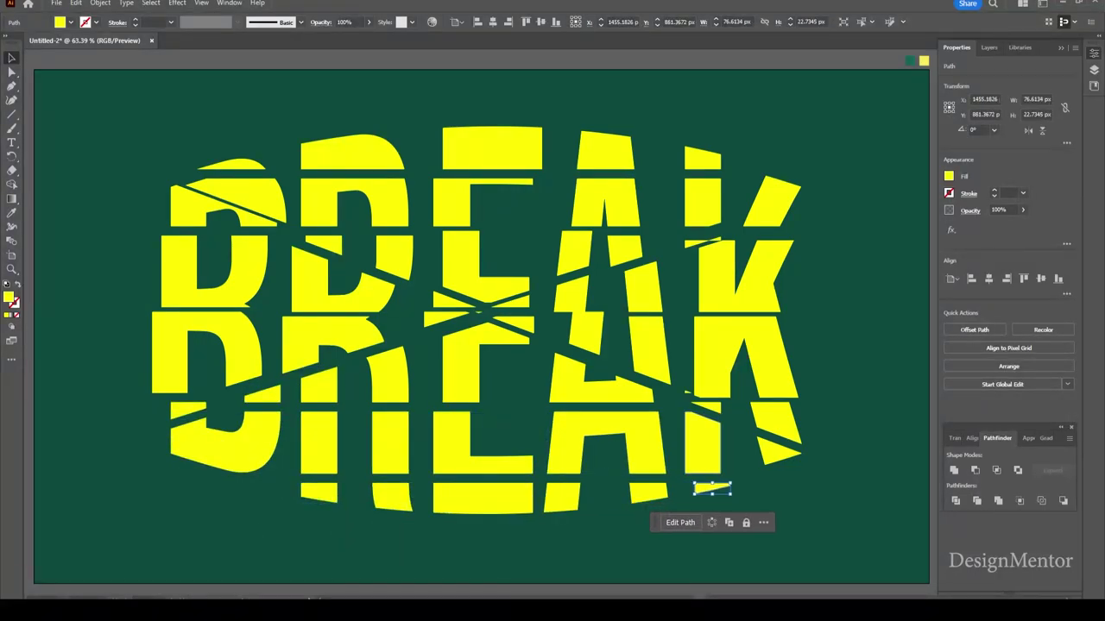
click(702, 444)
click(649, 496)
click(561, 498)
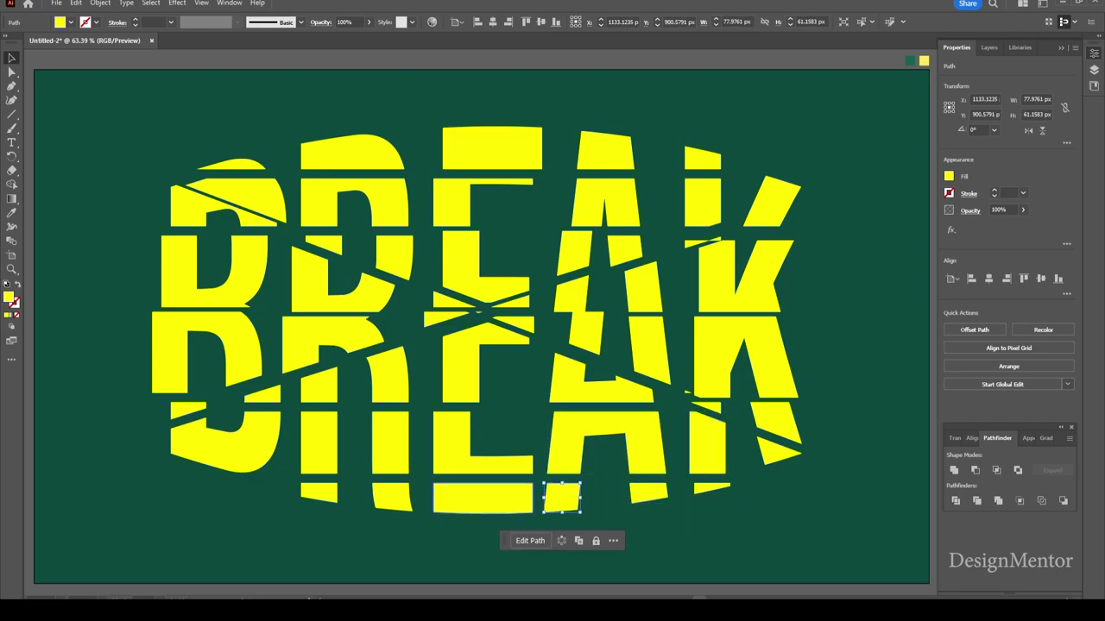
key(ctrl+shift+a)
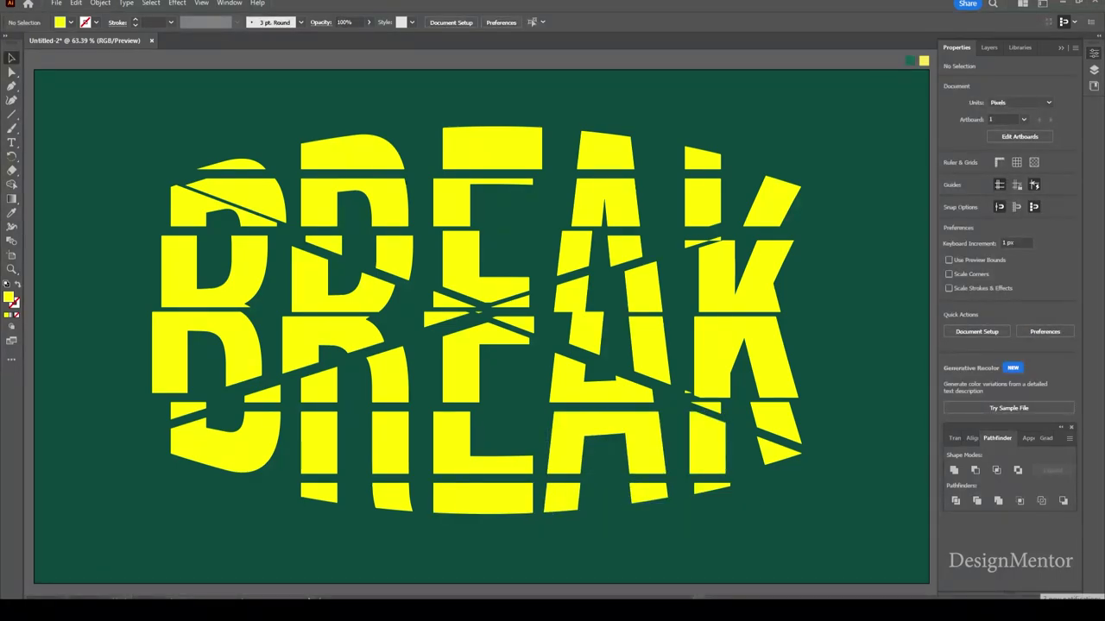
- Inspect the upper and lower slices of the B, E, A and K
click(349, 153)
click(492, 164)
click(479, 202)
click(466, 293)
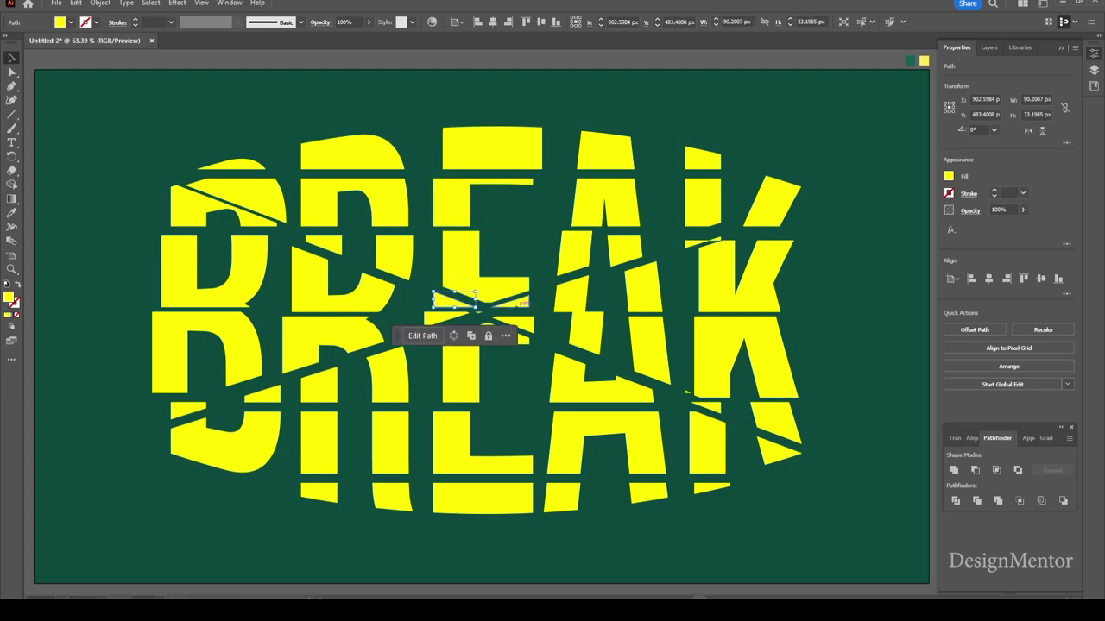
click(606, 151)
click(643, 285)
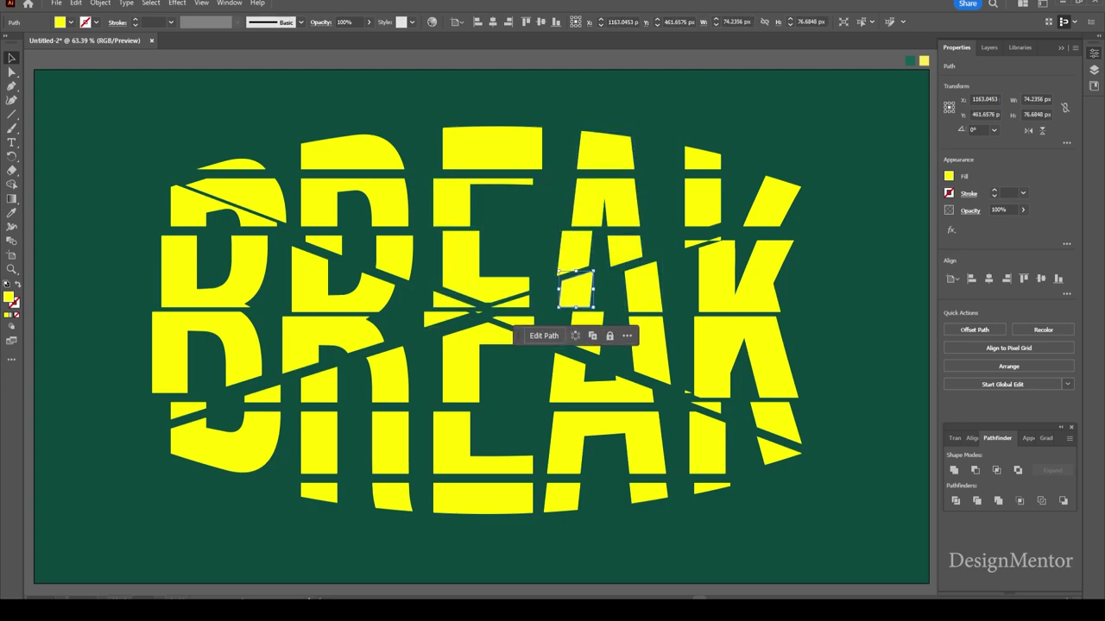
click(574, 380)
click(604, 431)
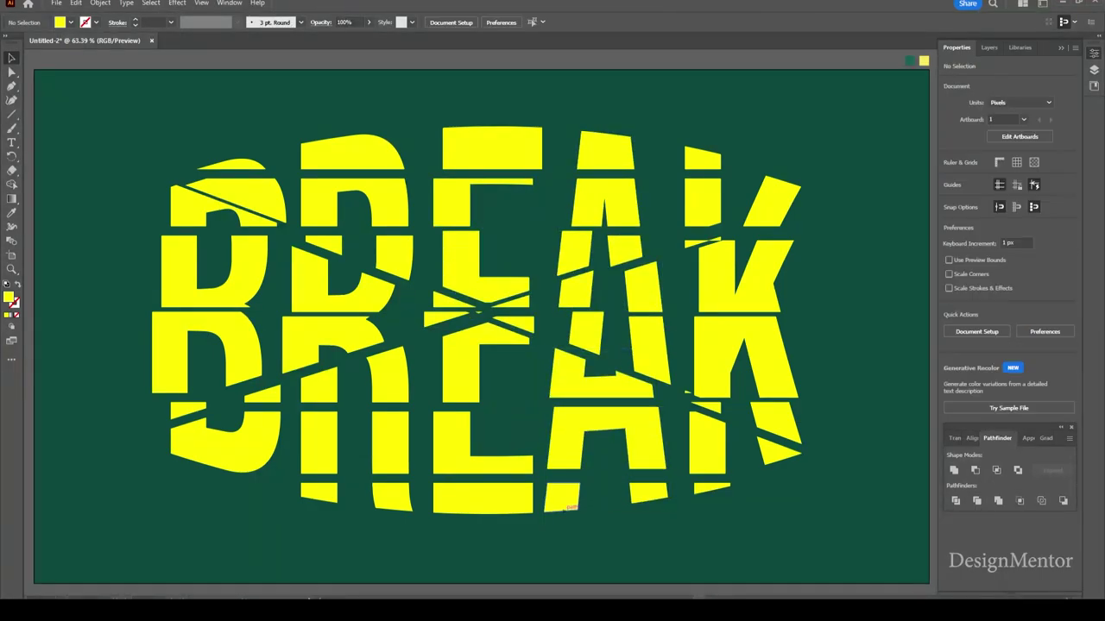
click(571, 488)
click(648, 490)
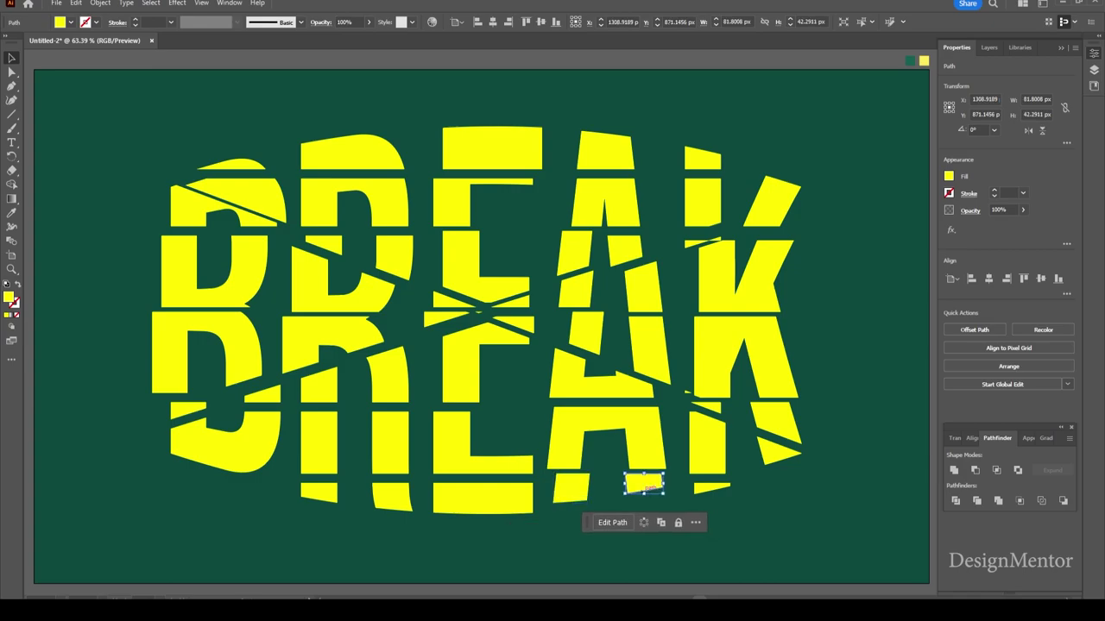
click(709, 489)
- Nudge the small slice under the K's upper-right tip up and right
click(747, 358)
click(703, 233)
click(781, 198)
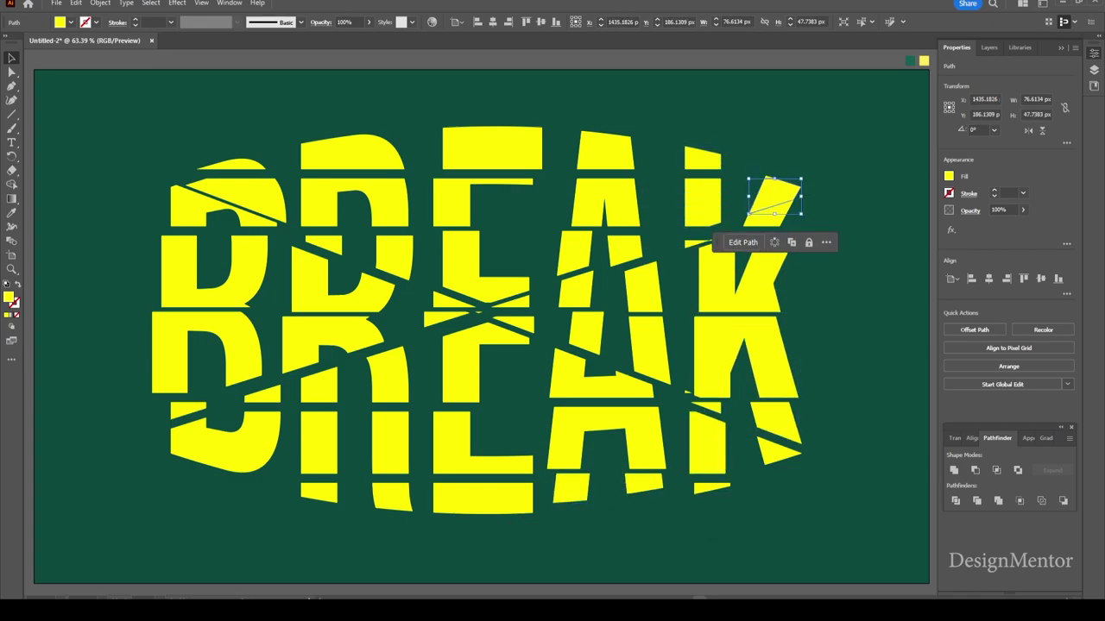
click(770, 179)
click(783, 186)
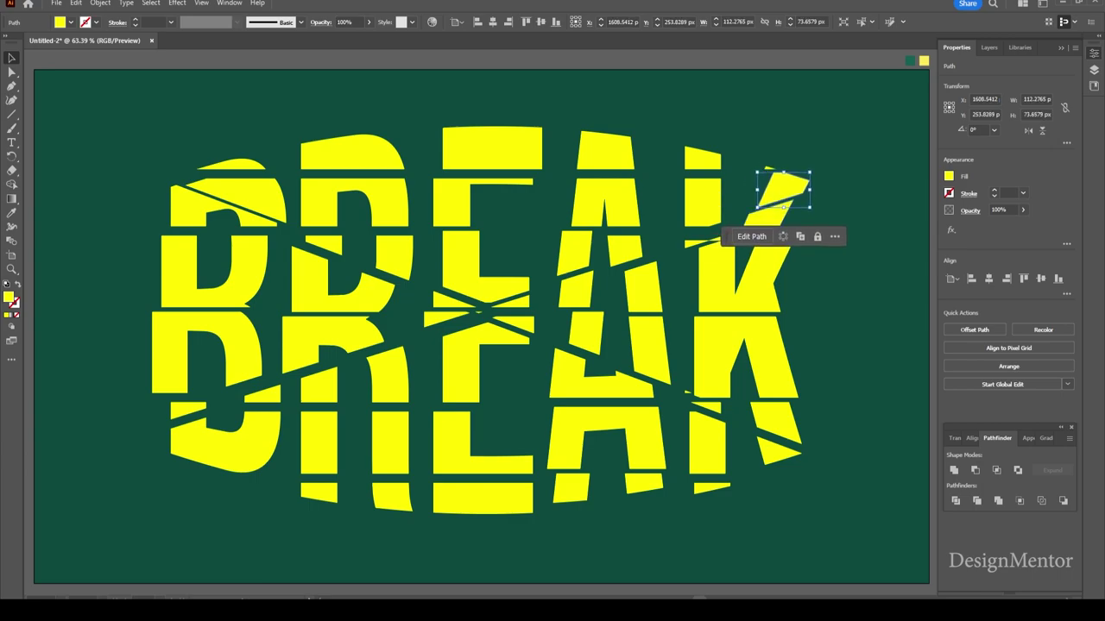
click(766, 219)
drag(768, 219, 771, 203)
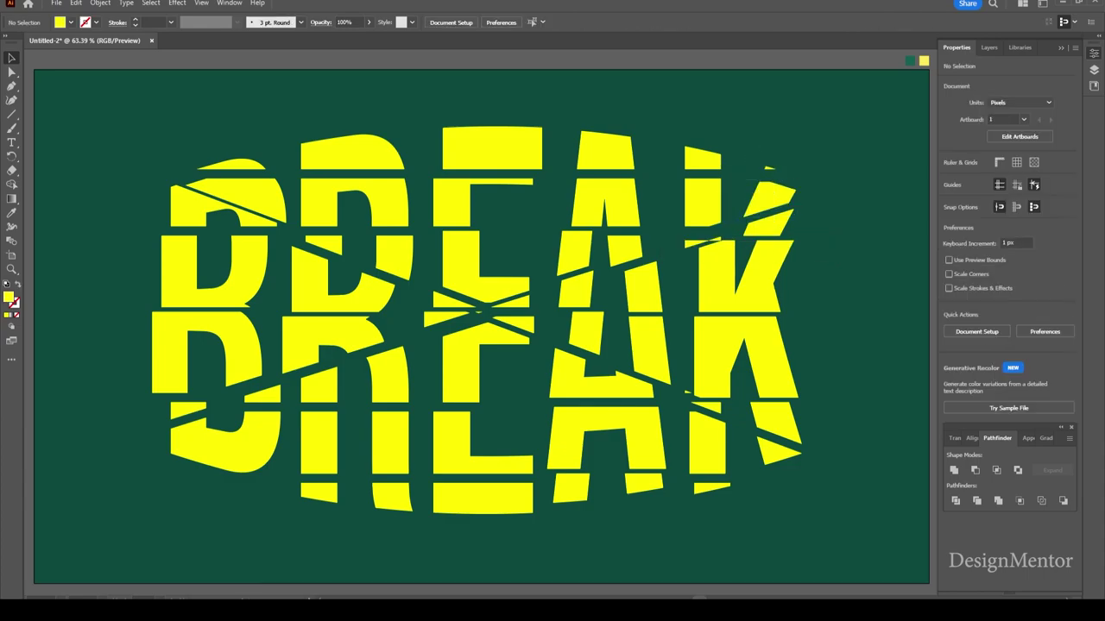
key(ctrl+shift+a)
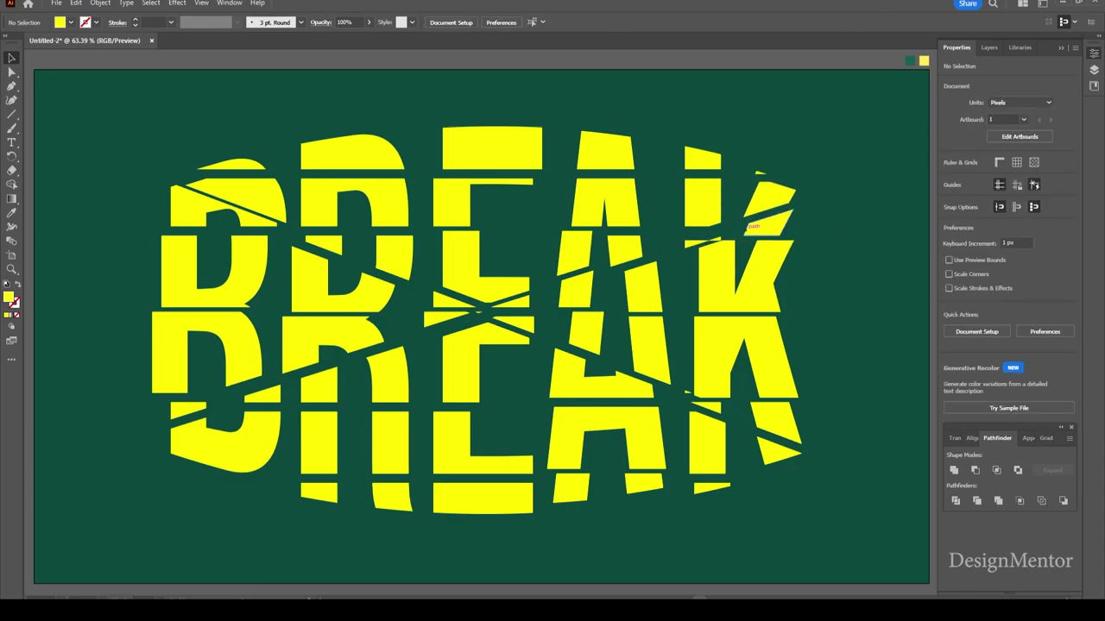